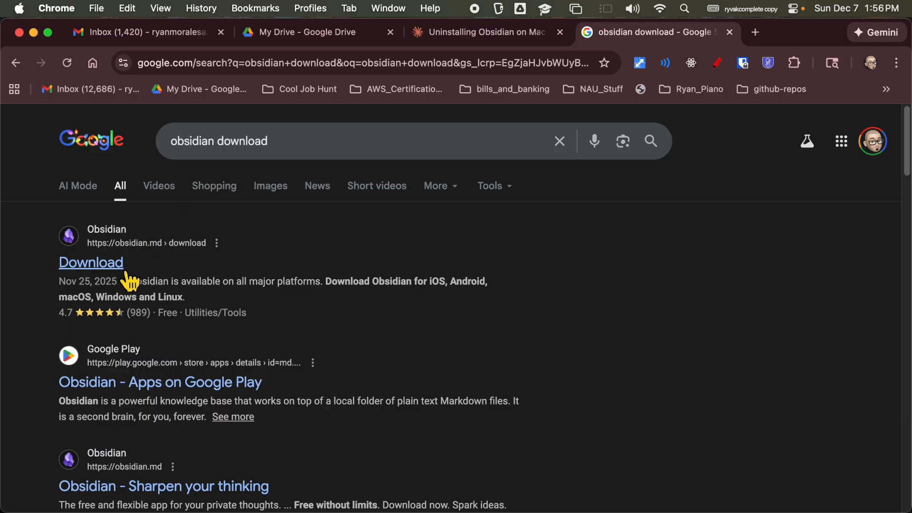
Download the macOS installer Obsidian-1.10.6.dmg from the official Obsidian download page into the Downloads folder
{"action": "left_click", "coordinate": [119, 268]}
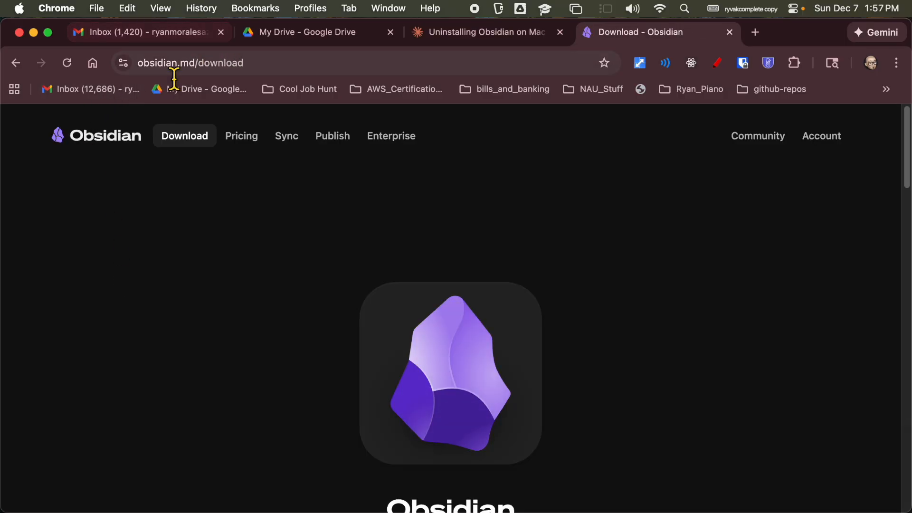
{"action": "scroll", "coordinate": [485, 231], "scroll_direction": "down", "scroll_amount": 5}
{"action": "scroll", "coordinate": [494, 233], "scroll_direction": "down", "scroll_amount": 2}
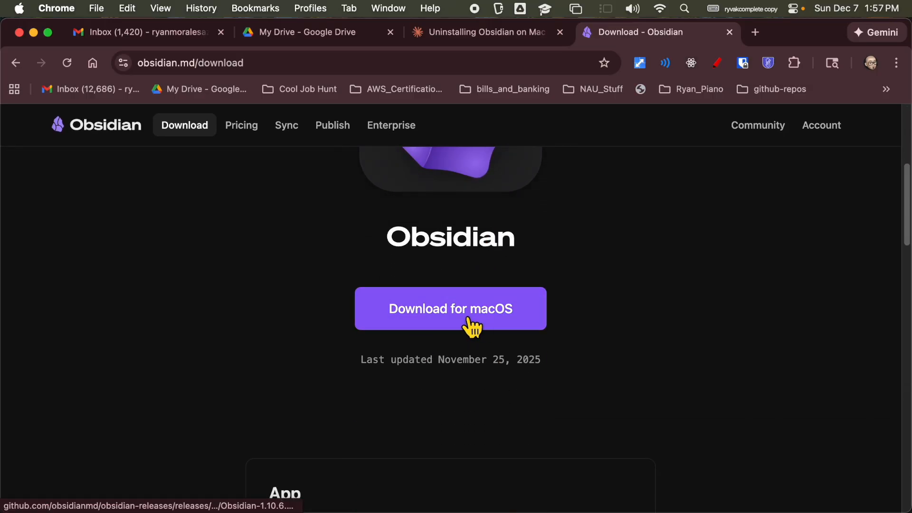
{"action": "left_click", "coordinate": [443, 317]}
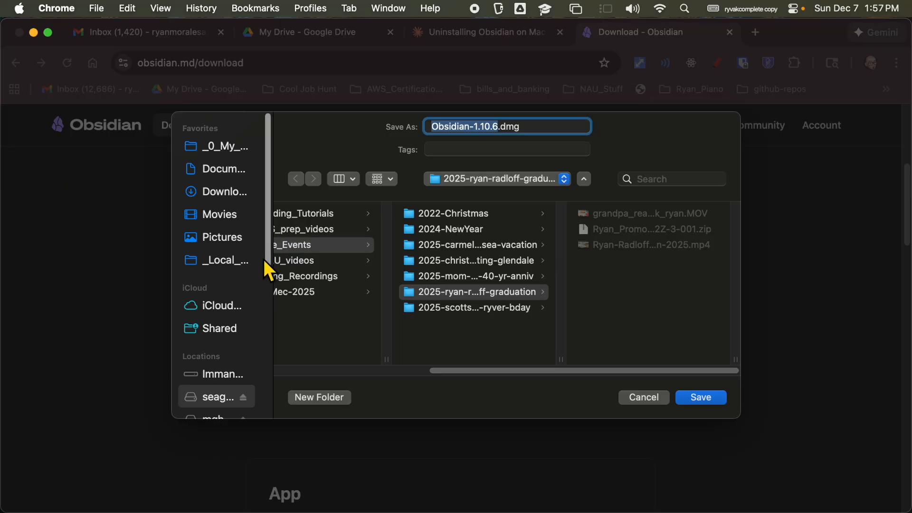
{"action": "left_click", "coordinate": [224, 196]}
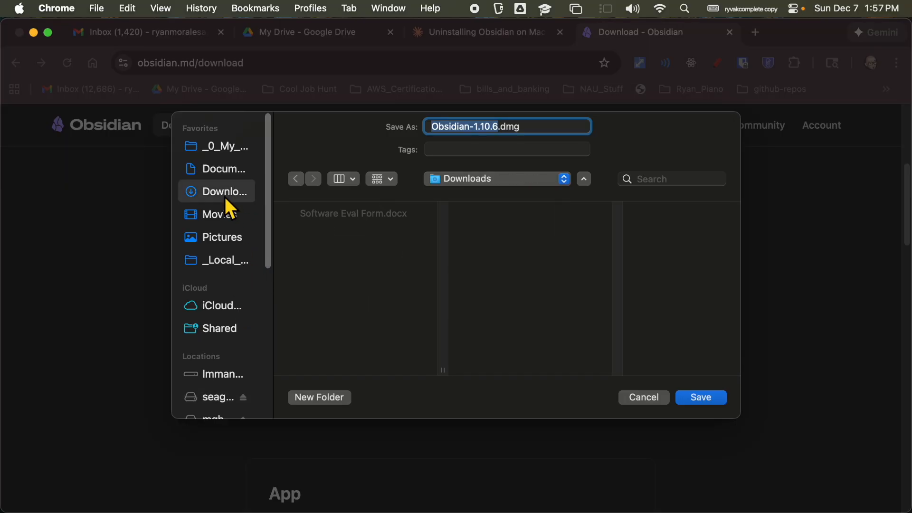
{"action": "left_click", "coordinate": [707, 401]}
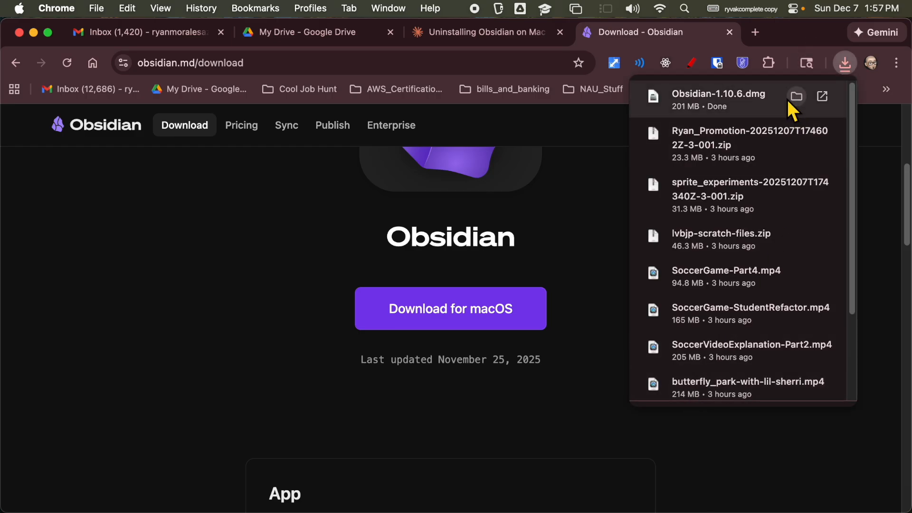
Open the downloaded Obsidian-1.10.6.dmg in Finder, copy Obsidian into Applications, and close the installer window
{"action": "left_click", "coordinate": [796, 96]}
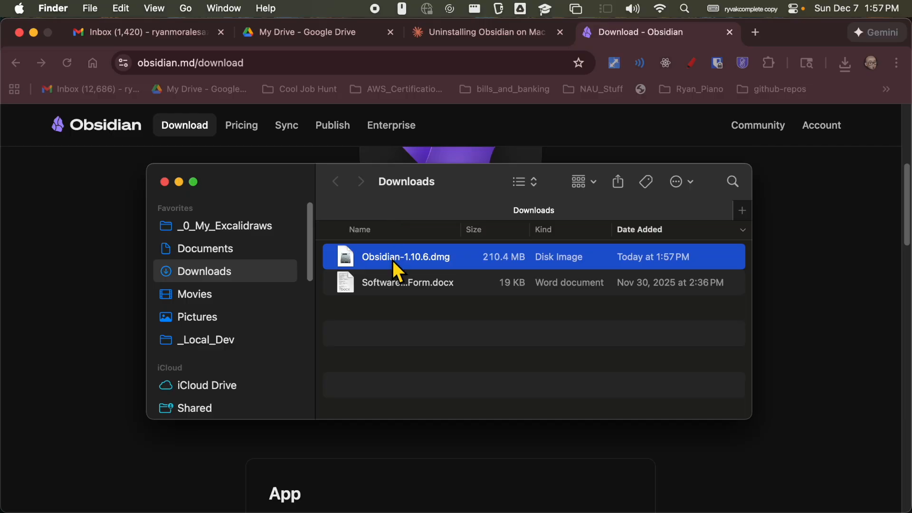
{"action": "double_click", "coordinate": [393, 263]}
{"action": "left_click", "coordinate": [400, 198]}
{"action": "left_click_drag", "start_coordinate": [400, 198], "coordinate": [555, 206]}
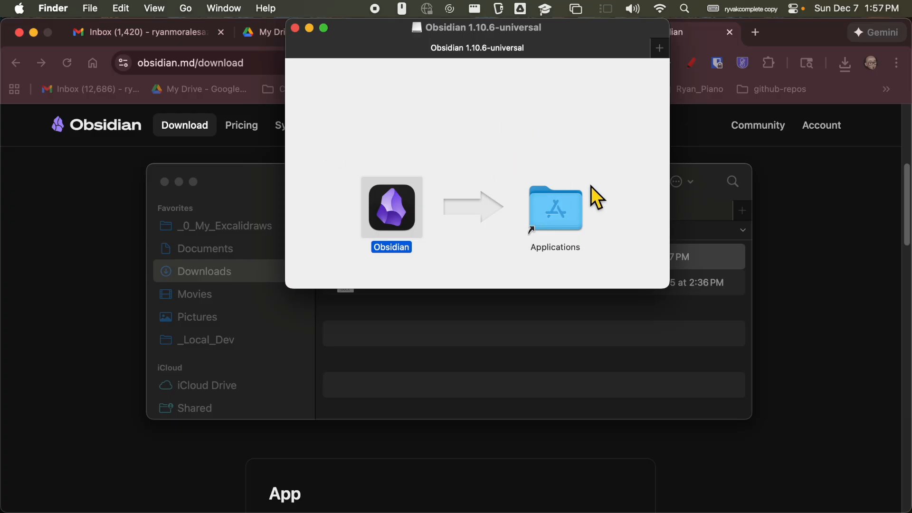
{"action": "left_click", "coordinate": [296, 28]}
Locate the Obsidian app in the Mac's Applications folder and select it
{"action": "scroll", "coordinate": [224, 327], "scroll_direction": "down", "scroll_amount": 1}
{"action": "scroll", "coordinate": [224, 327], "scroll_direction": "up", "scroll_amount": 1}
{"action": "scroll", "coordinate": [225, 320], "scroll_direction": "down", "scroll_amount": 5}
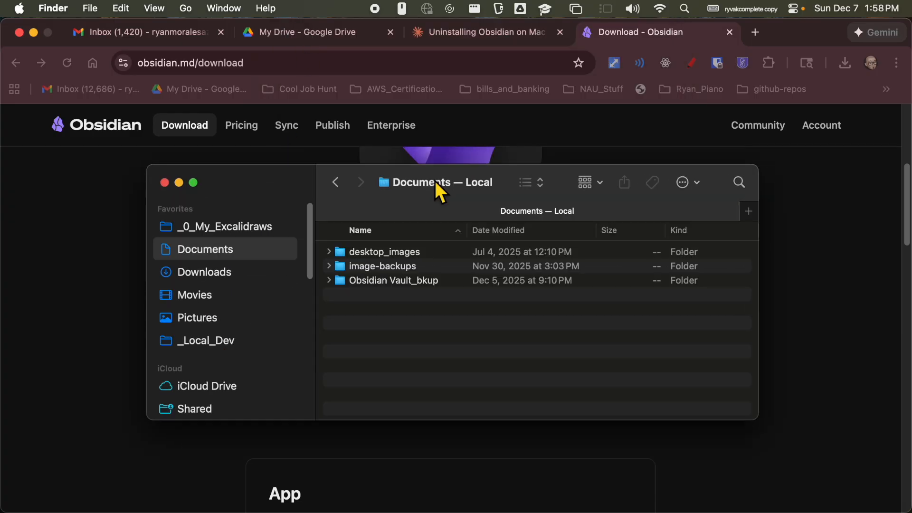
{"action": "left_click", "coordinate": [185, 9]}
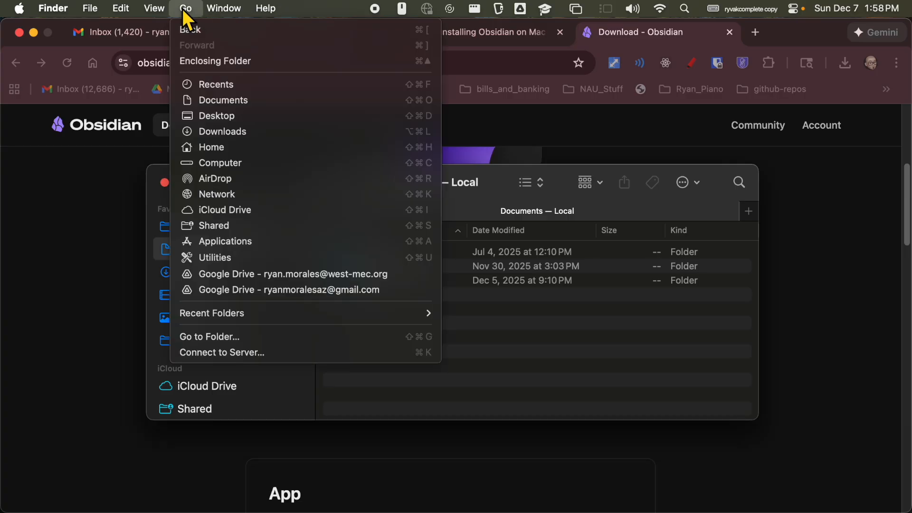
{"action": "left_click", "coordinate": [263, 241]}
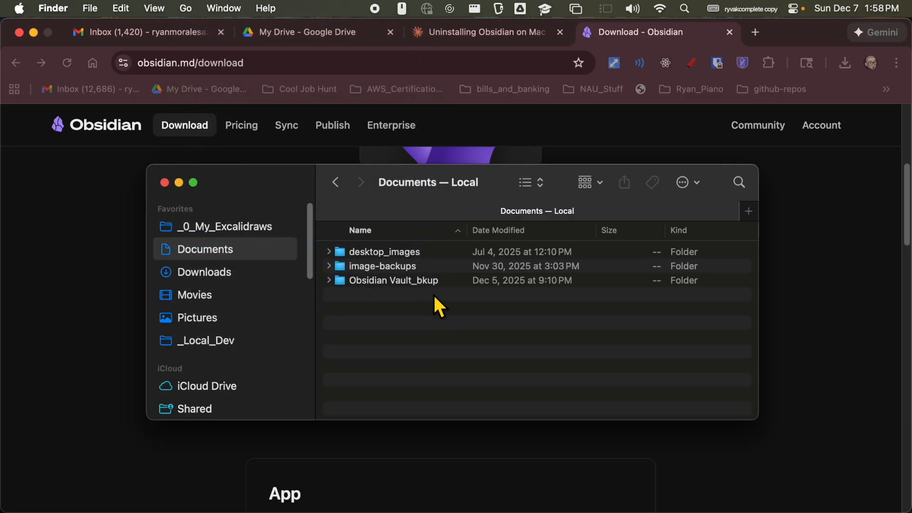
{"action": "scroll", "coordinate": [457, 342], "scroll_direction": "down", "scroll_amount": 10}
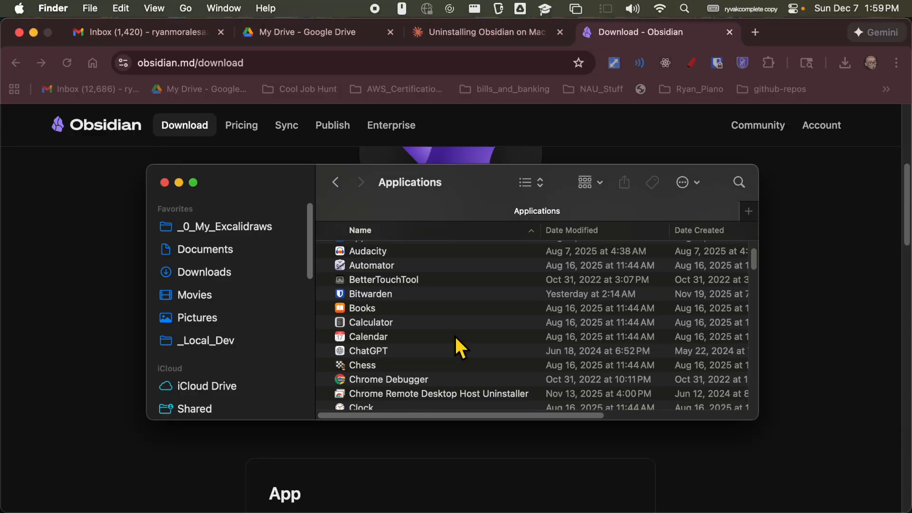
{"action": "scroll", "coordinate": [455, 336], "scroll_direction": "down", "scroll_amount": 10}
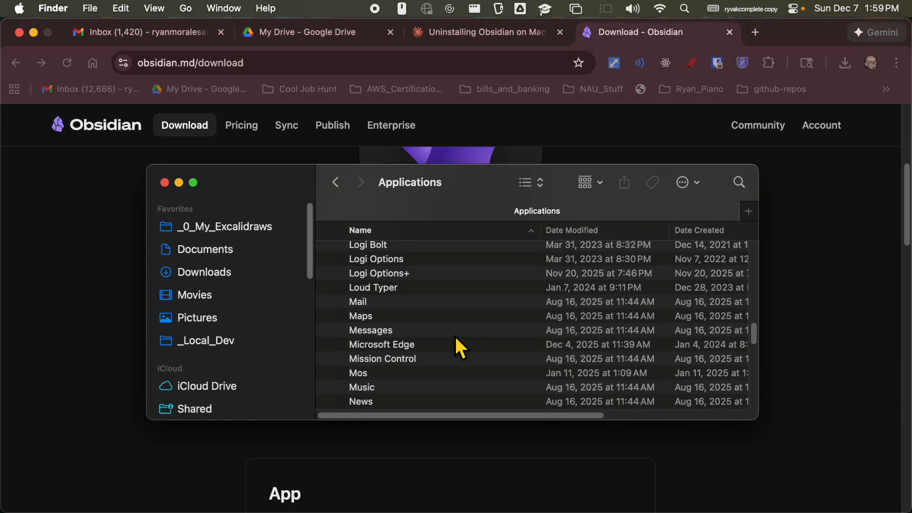
{"action": "left_click", "coordinate": [429, 277]}
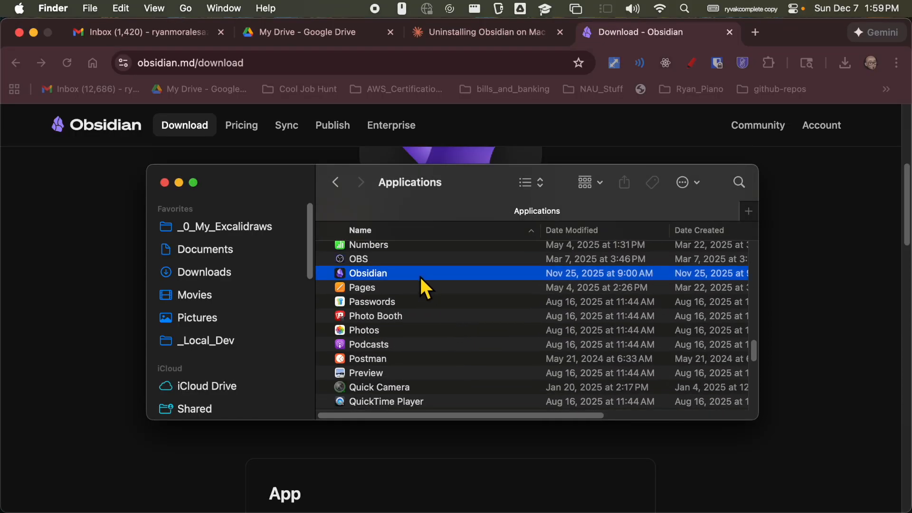
Search the Mac for obsidian, launch the app, and approve opening it as an internet download
{"action": "key", "text": "super+space"}
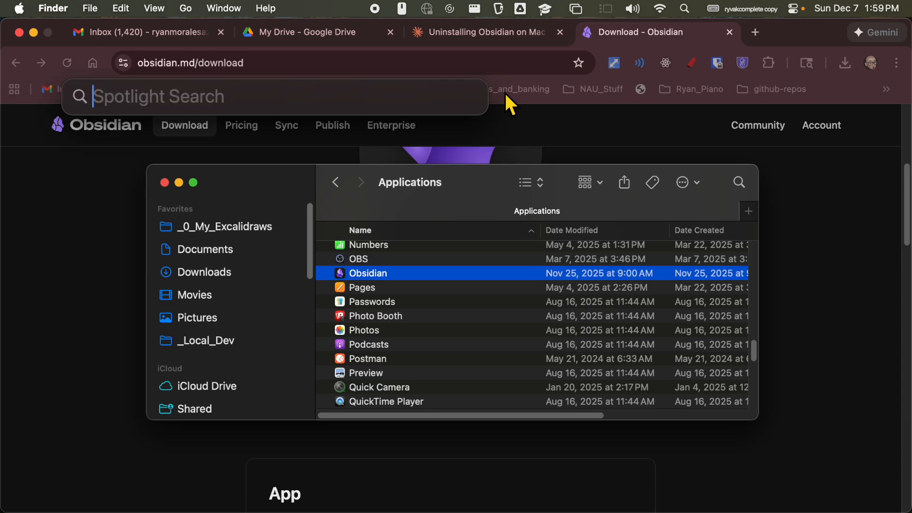
{"action": "type", "text": "obsidian"}
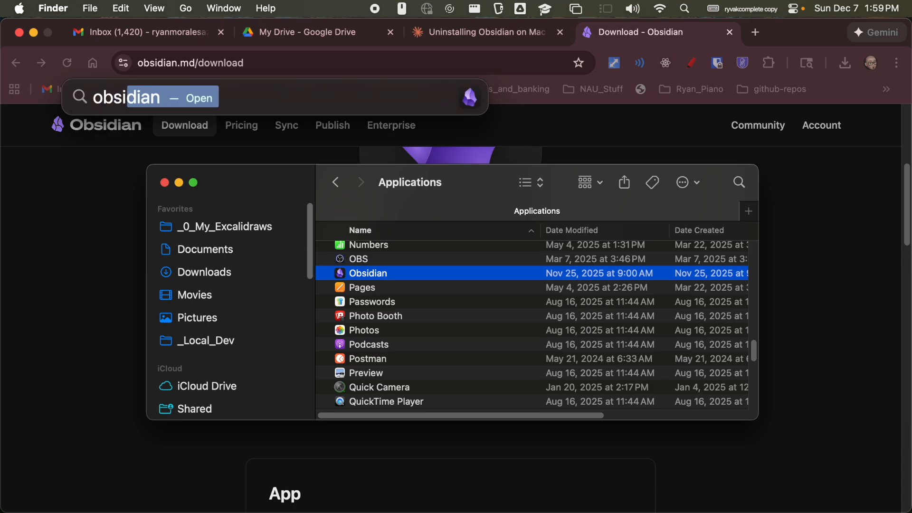
{"action": "key", "text": "Return"}
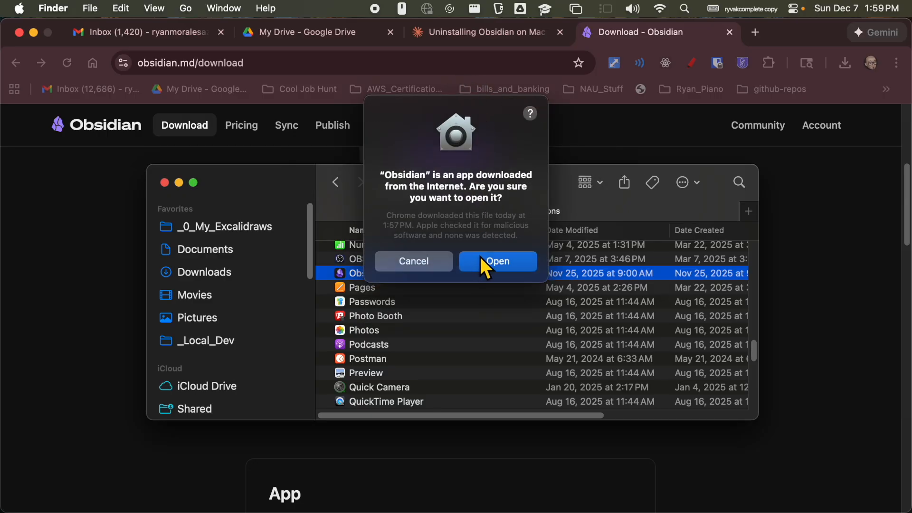
{"action": "left_click", "coordinate": [481, 260]}
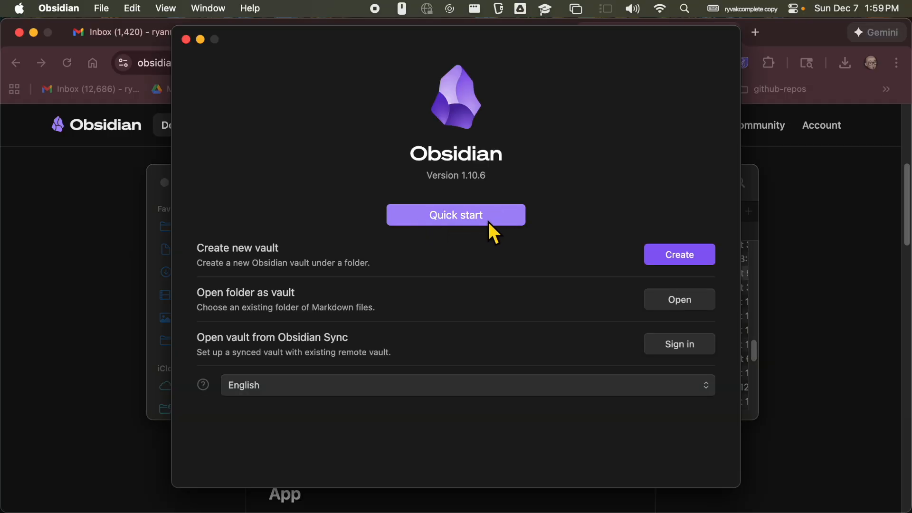
Start creating a new local vault and name it MY_VAULT
{"action": "left_click", "coordinate": [679, 255]}
{"action": "key", "text": "Return"}
{"action": "key", "text": "Return"}
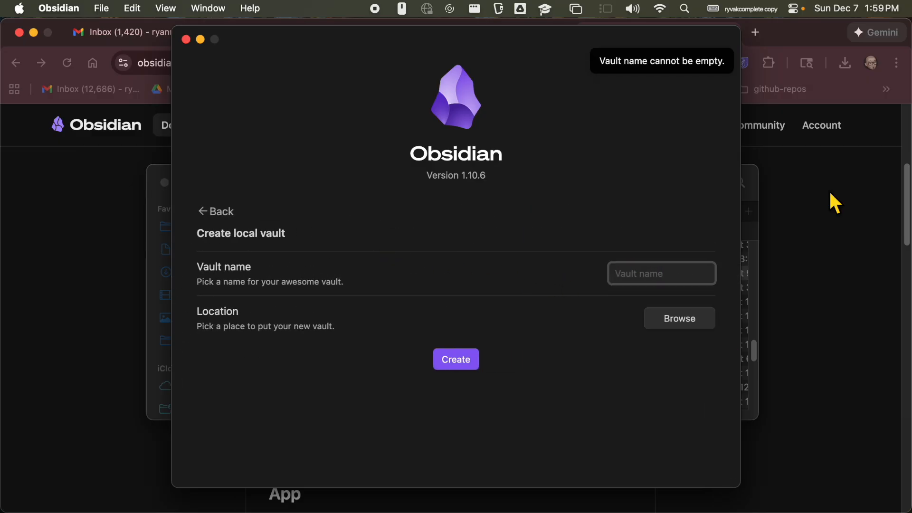
{"action": "type", "text": "MY_VAULT"}
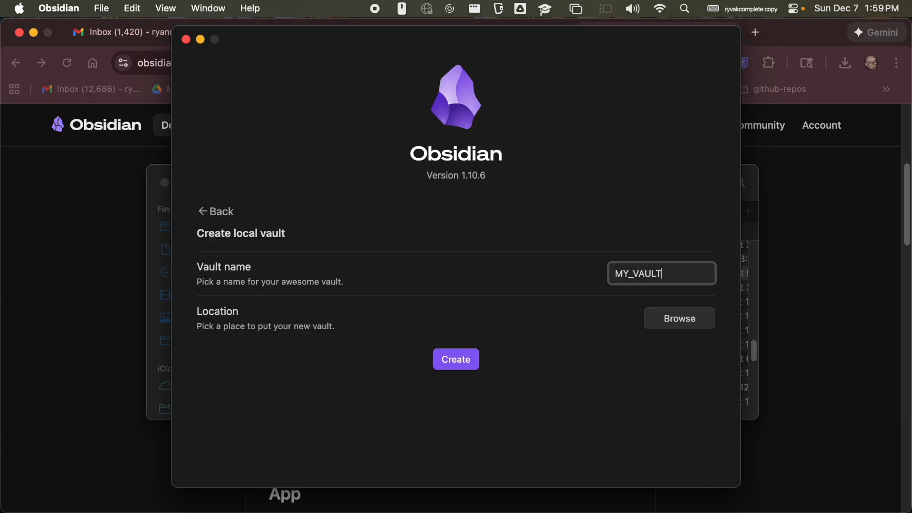
Set the Documents folder as the new vault's location and create the vault
{"action": "left_click", "coordinate": [471, 369]}
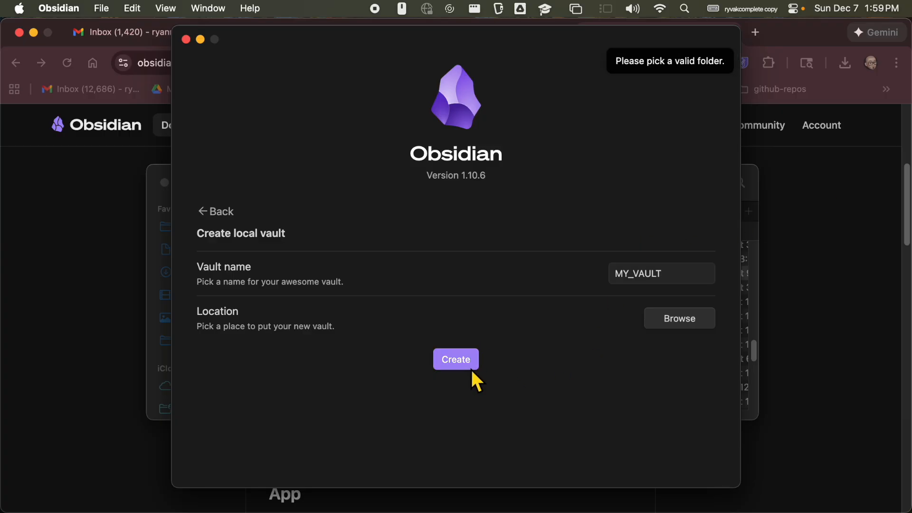
{"action": "left_click", "coordinate": [688, 317]}
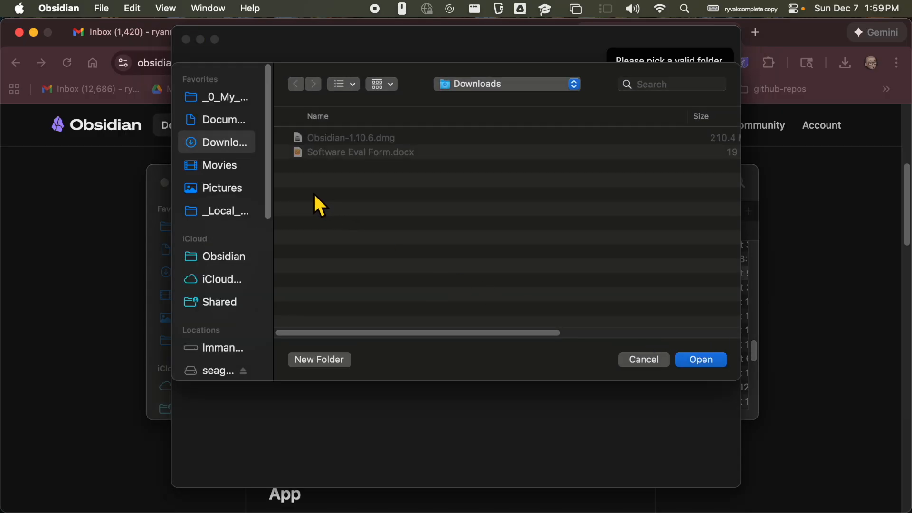
{"action": "left_click", "coordinate": [231, 127]}
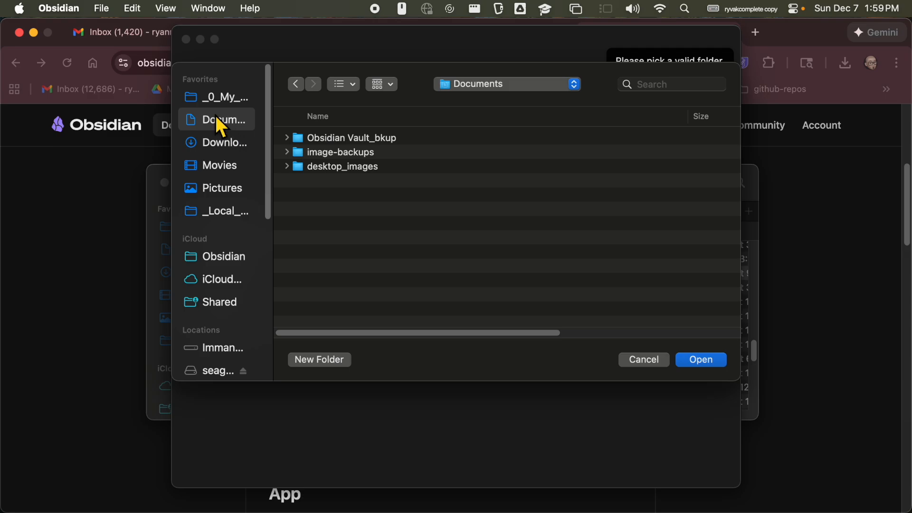
{"action": "left_click", "coordinate": [710, 360]}
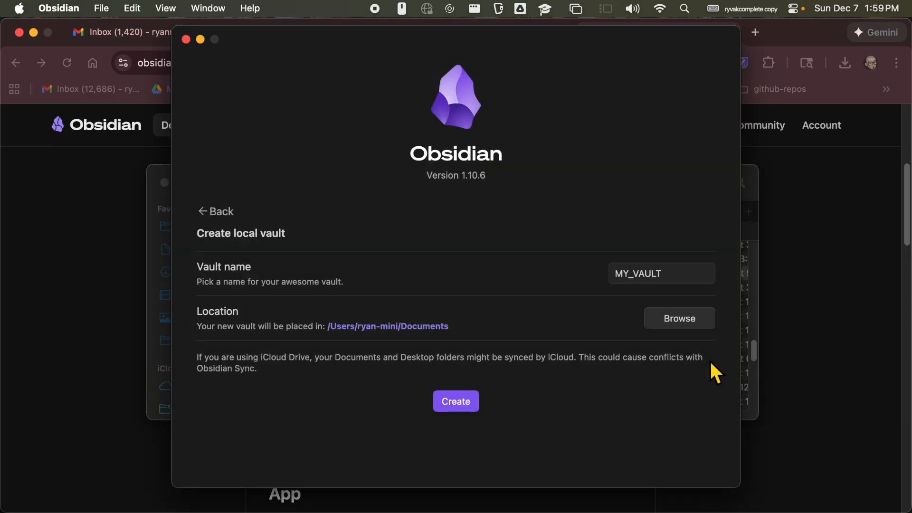
{"action": "left_click", "coordinate": [455, 401]}
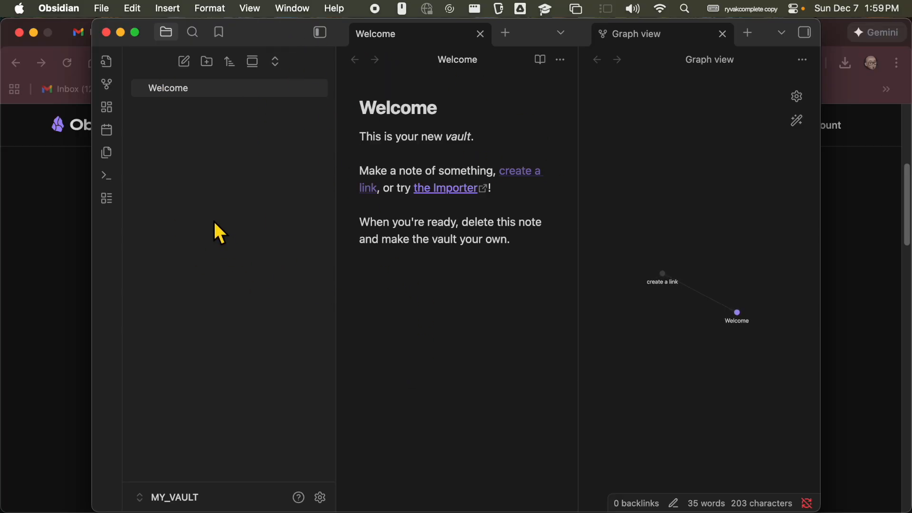
Turn on community plugins in the Obsidian settings
{"action": "left_click", "coordinate": [42, 8]}
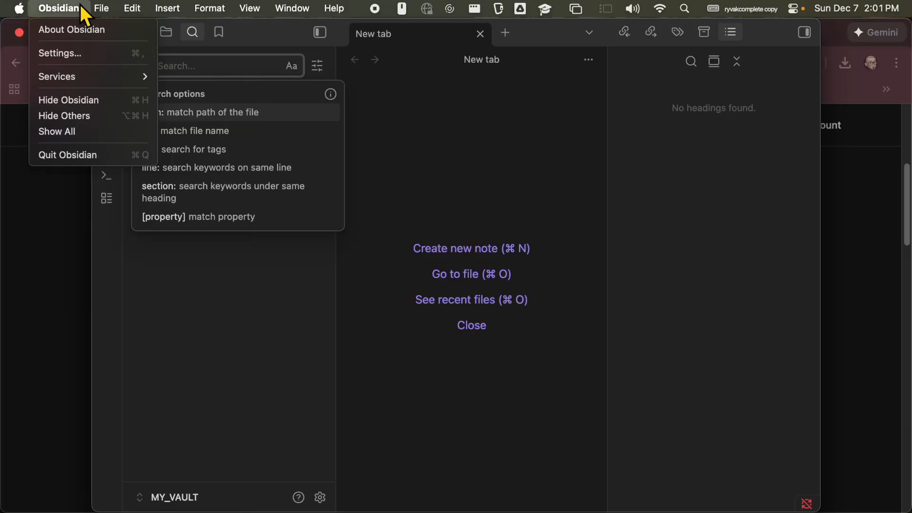
{"action": "left_click", "coordinate": [84, 55]}
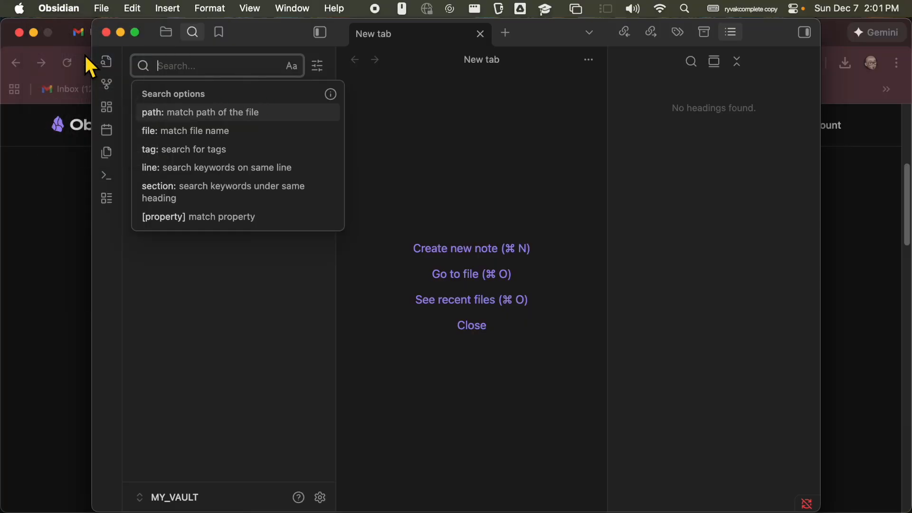
{"action": "left_click", "coordinate": [164, 206]}
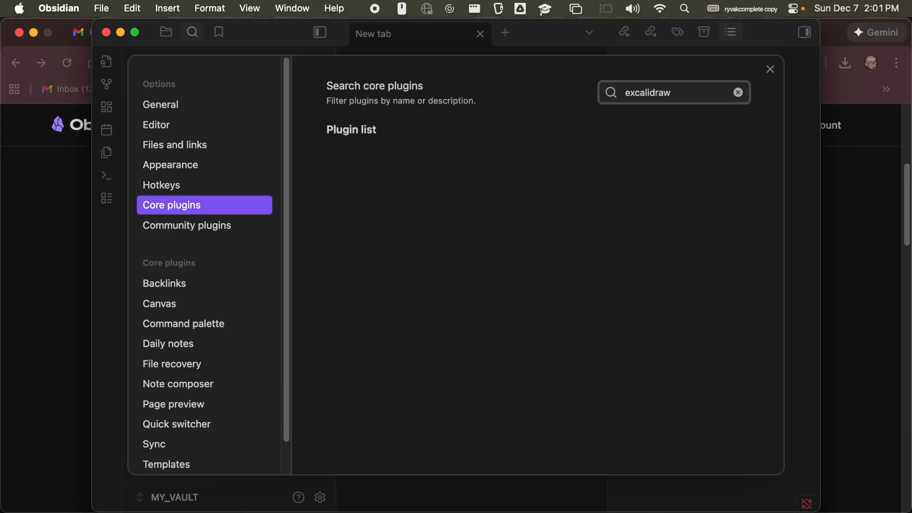
{"action": "left_click", "coordinate": [214, 226]}
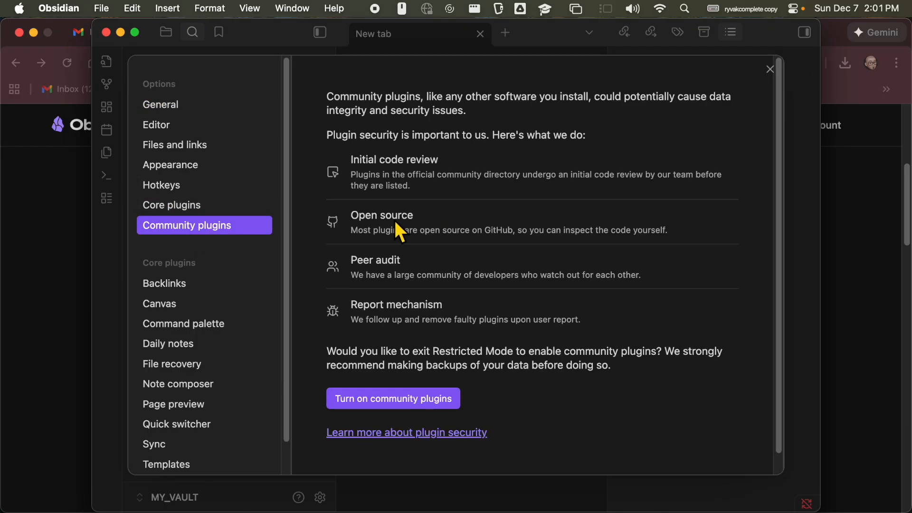
{"action": "scroll", "coordinate": [398, 358], "scroll_direction": "down", "scroll_amount": 1}
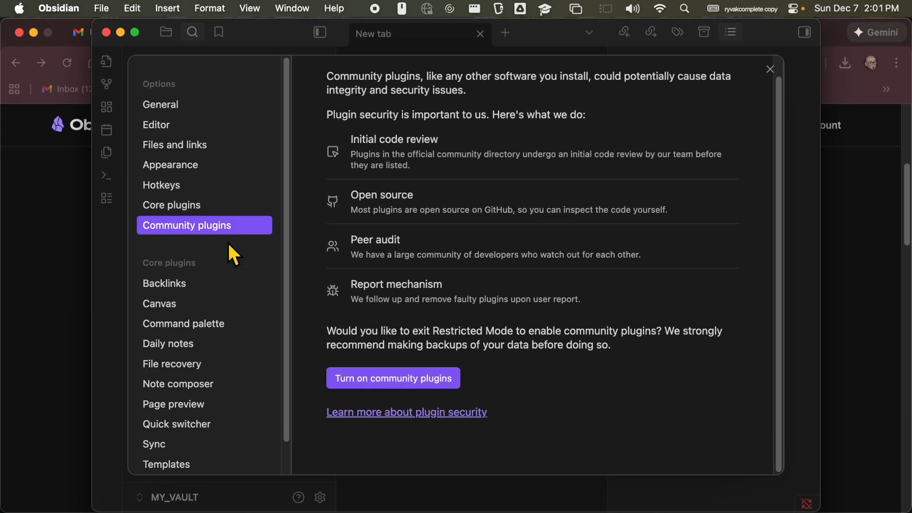
{"action": "left_click", "coordinate": [375, 382]}
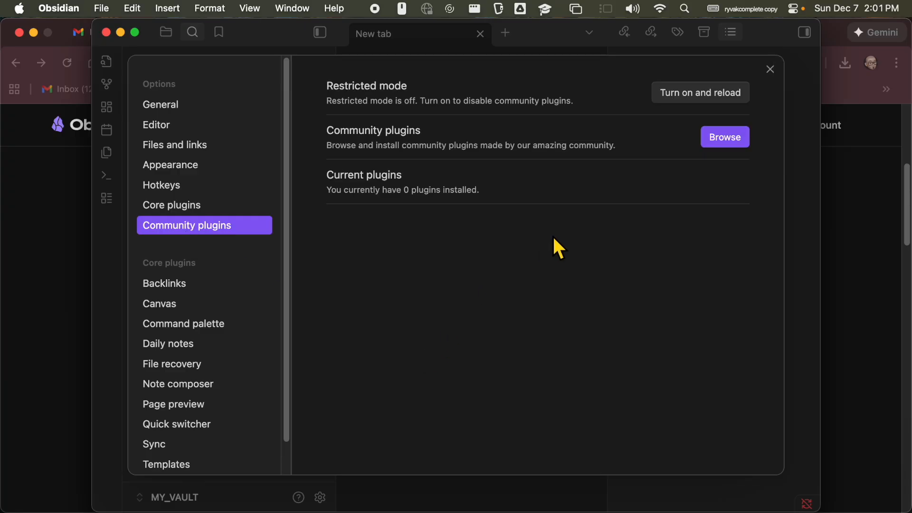
Search the community plugins for "exca", then install and enable the Excalidraw plugin
{"action": "left_click", "coordinate": [718, 139]}
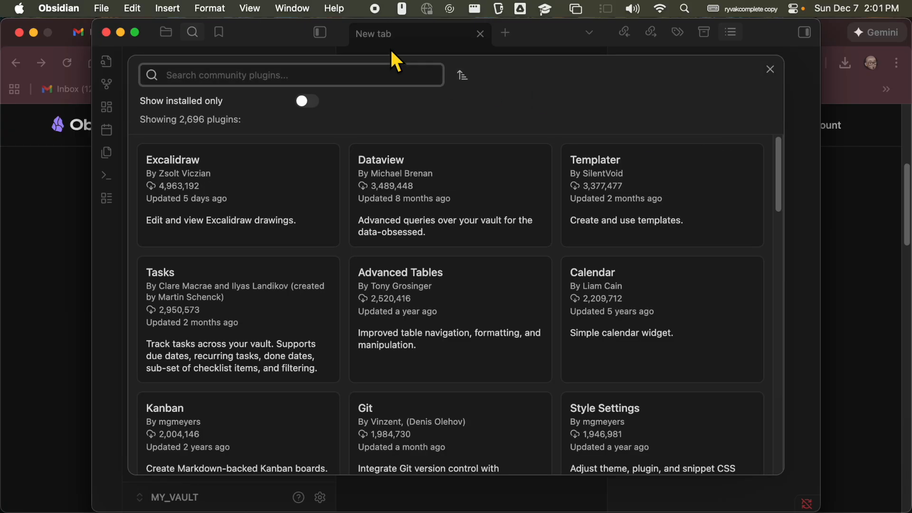
{"action": "type", "text": "exca"}
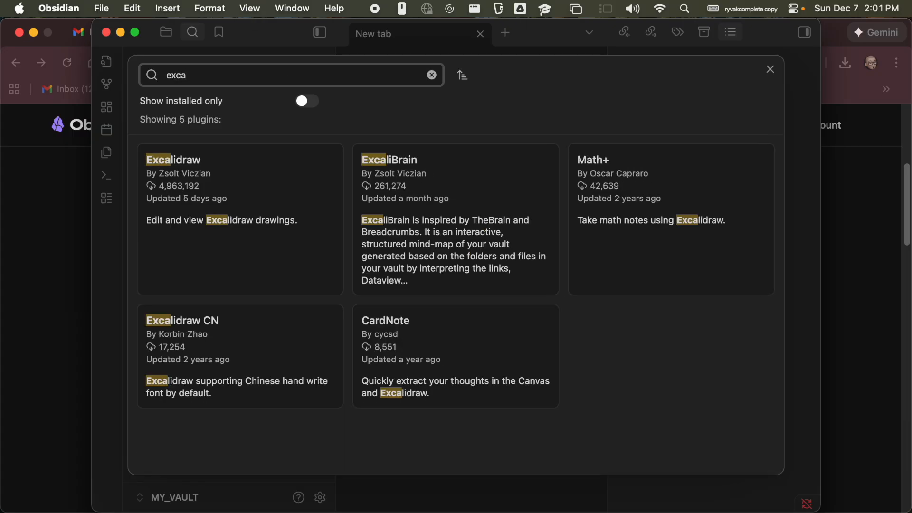
{"action": "left_click", "coordinate": [198, 196]}
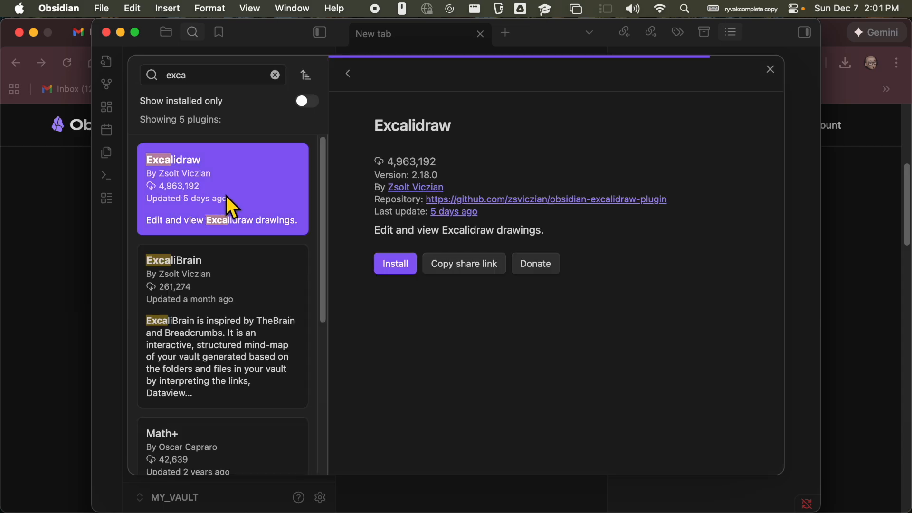
{"action": "left_click", "coordinate": [405, 269]}
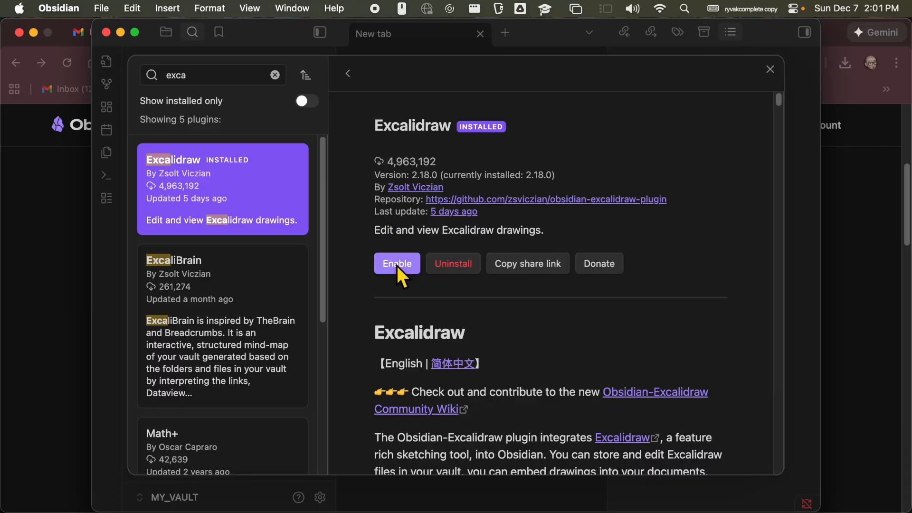
{"action": "left_click", "coordinate": [397, 264]}
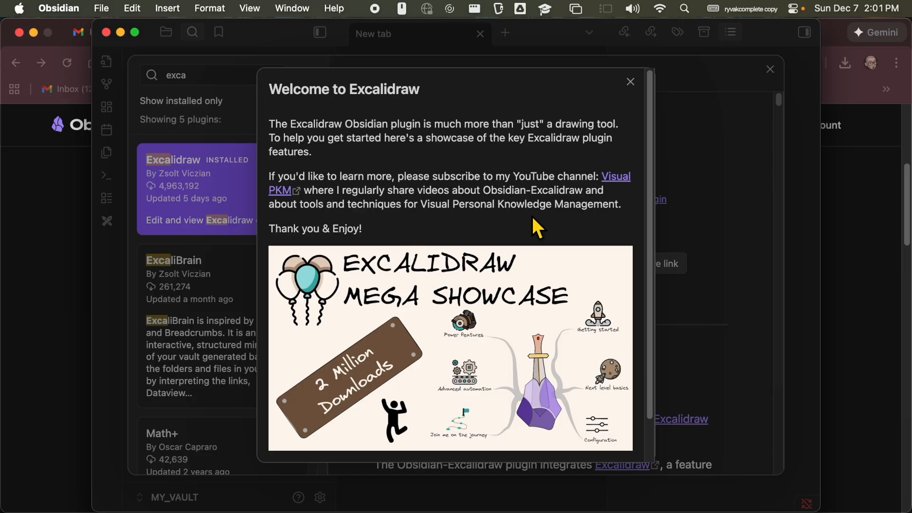
Dismiss the Excalidraw welcome message and close the community plugins browser and settings
{"action": "scroll", "coordinate": [535, 226], "scroll_direction": "down", "scroll_amount": 2}
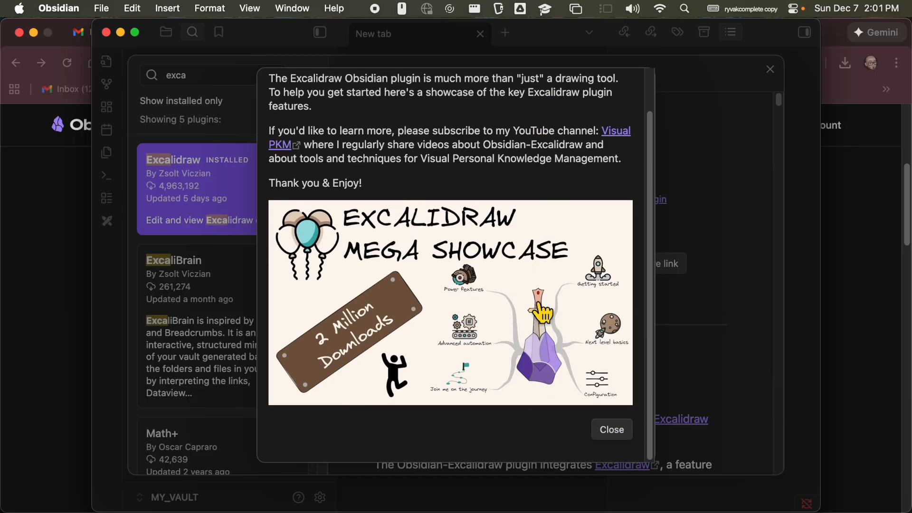
{"action": "scroll", "coordinate": [584, 119], "scroll_direction": "up", "scroll_amount": 2}
{"action": "left_click", "coordinate": [630, 82]}
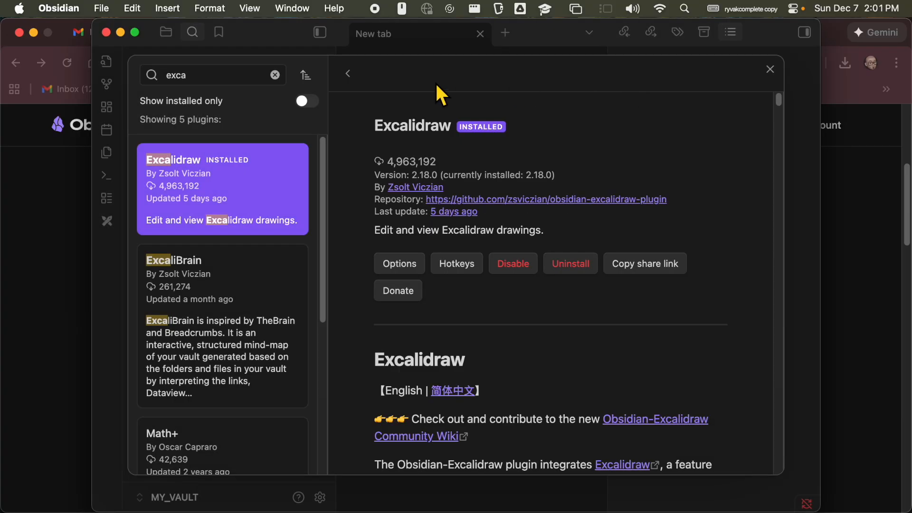
{"action": "left_click", "coordinate": [770, 69]}
{"action": "left_click", "coordinate": [769, 70]}
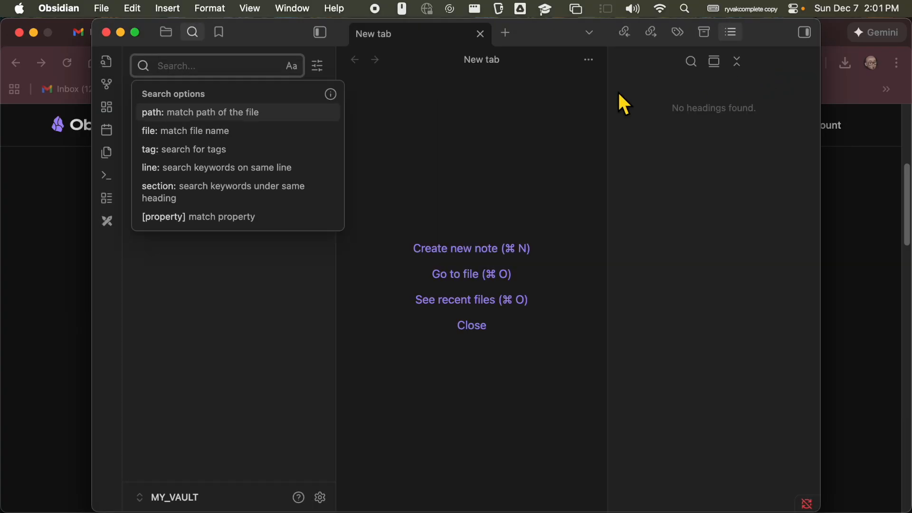
Show the vault's files and create a folder named My_First_Excalidraw
{"action": "left_click", "coordinate": [167, 34]}
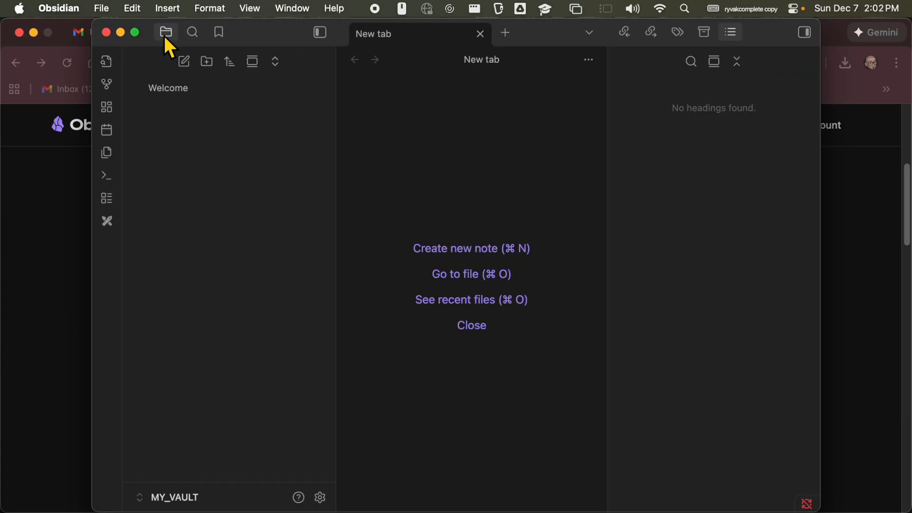
{"action": "left_click", "coordinate": [200, 92]}
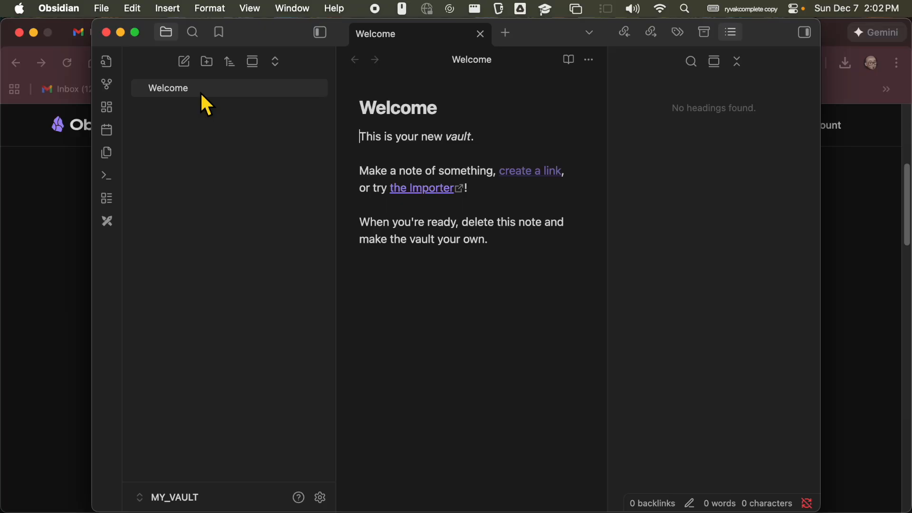
{"action": "left_click", "coordinate": [216, 62]}
{"action": "type", "text": "My_First_Excalidraw"}
{"action": "key", "text": "Return"}
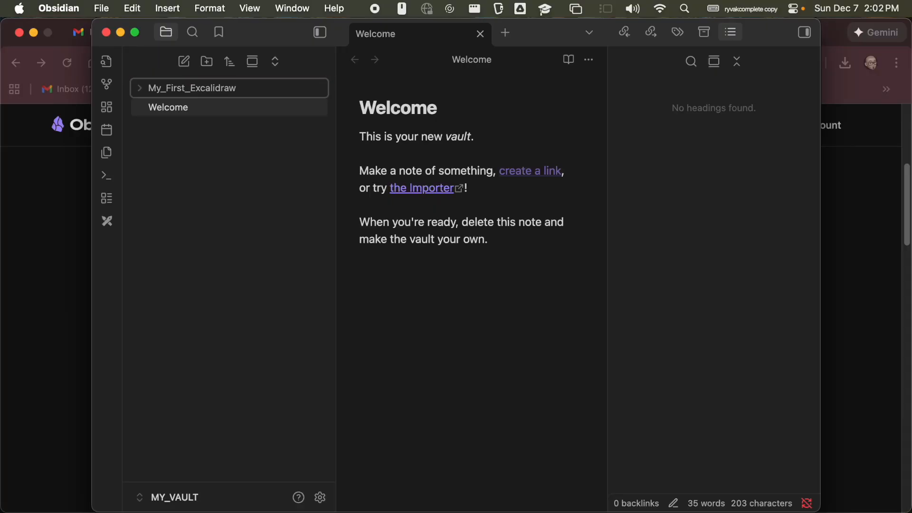
Create a new Excalidraw drawing inside the My_First_Excalidraw folder
{"action": "left_click", "coordinate": [200, 89]}
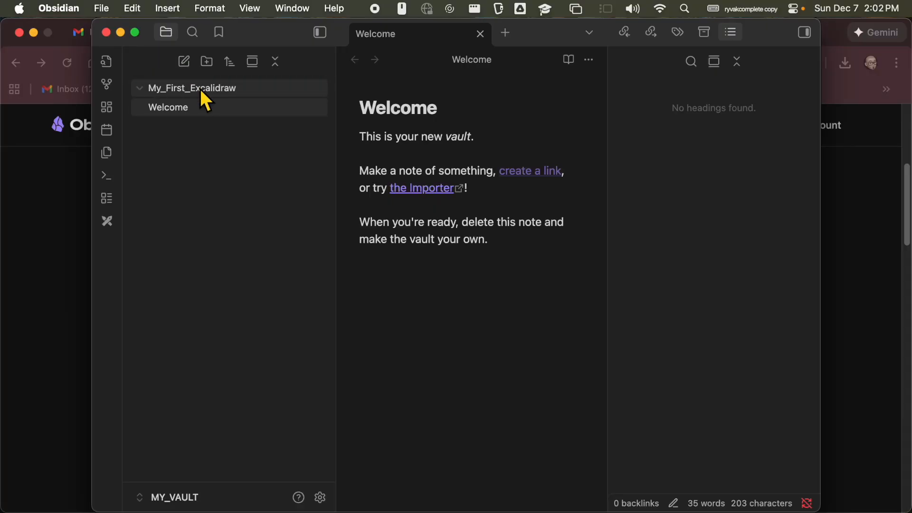
{"action": "right_click", "coordinate": [201, 89]}
{"action": "left_click", "coordinate": [254, 157]}
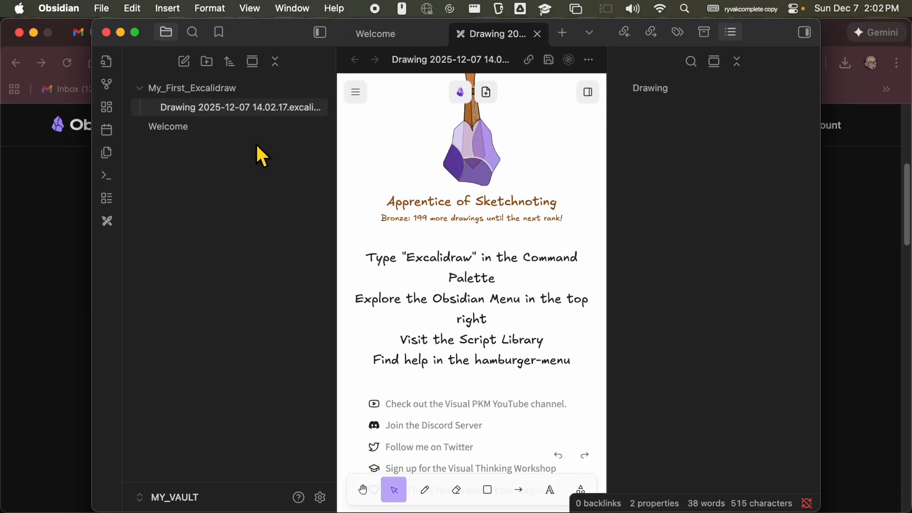
Rename the new drawing as my_first_slideshow, keeping the .excalidraw ending
{"action": "right_click", "coordinate": [254, 109]}
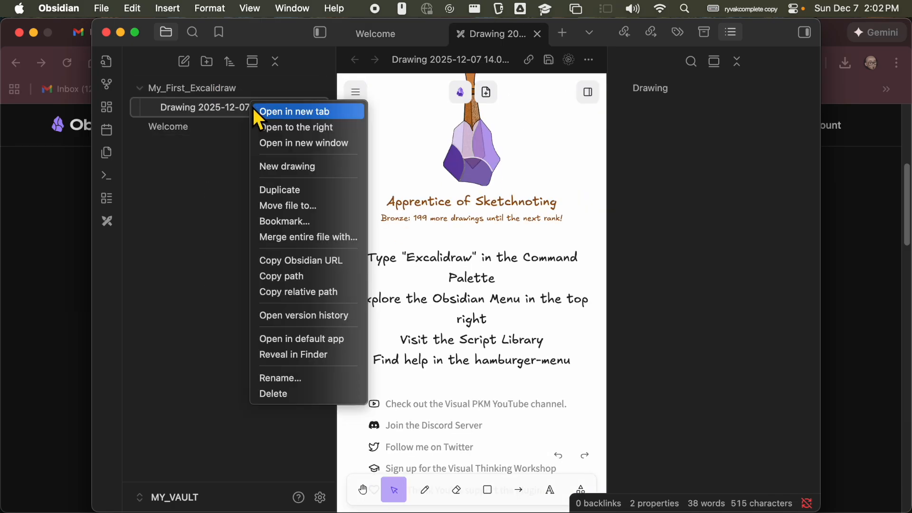
{"action": "left_click", "coordinate": [297, 381]}
{"action": "key", "text": "Right"}
{"action": "key", "text": "BackSpace"}
{"action": "key", "text": "BackSpace"}
{"action": "key", "text": "BackSpace"}
{"action": "key", "text": "BackSpace"}
{"action": "key", "text": "BackSpace"}
{"action": "key", "text": "BackSpace"}
{"action": "key", "text": "BackSpace"}
{"action": "key", "text": "BackSpace"}
{"action": "key", "text": "BackSpace"}
{"action": "key", "text": "BackSpace"}
{"action": "key", "text": "BackSpace"}
{"action": "key", "text": "BackSpace"}
{"action": "key", "text": "BackSpace"}
{"action": "key", "text": "BackSpace"}
{"action": "key", "text": "BackSpace"}
{"action": "key", "text": "BackSpace"}
{"action": "key", "text": "BackSpace"}
{"action": "key", "text": "BackSpace"}
{"action": "key", "text": "BackSpace"}
{"action": "key", "text": "BackSpace"}
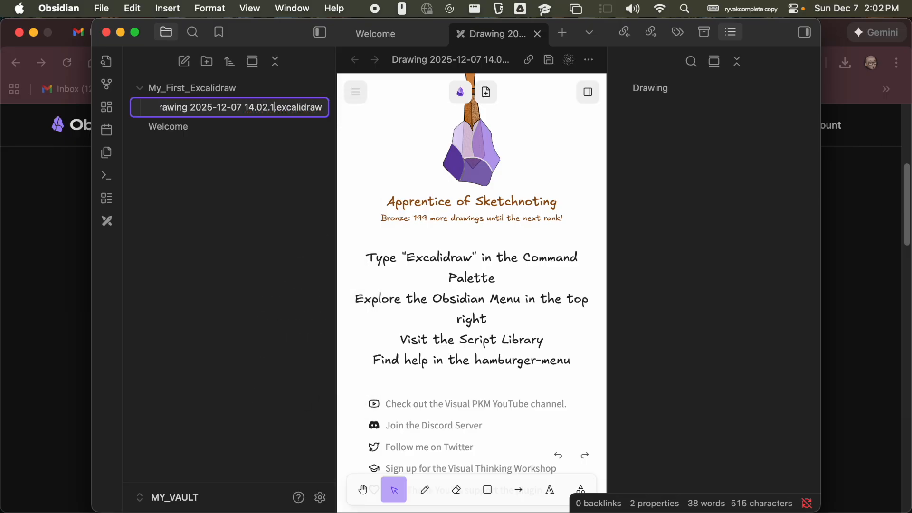
{"action": "type", "text": "my_first_slidesho"}
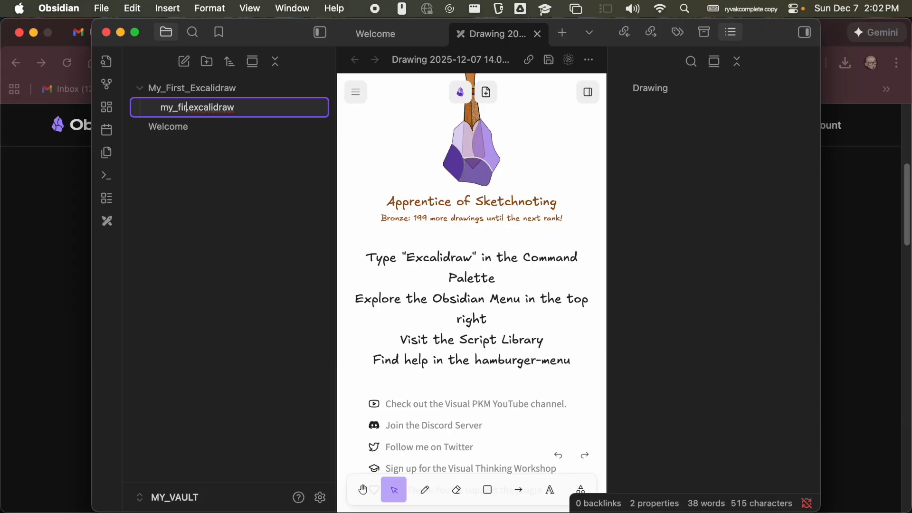
{"action": "type", "text": "w"}
{"action": "key", "text": "Return"}
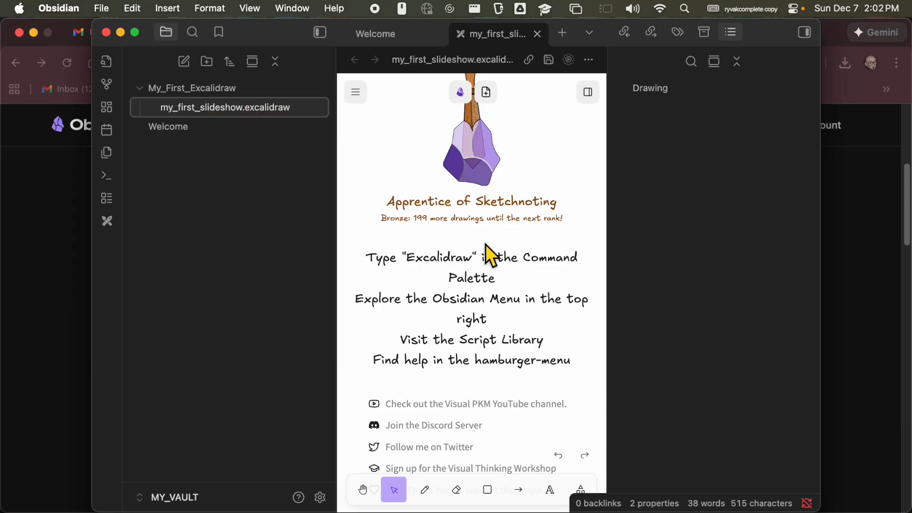
Clear the drawing's start screen, hide the outline sidebar, and close the Welcome note
{"action": "double_click", "coordinate": [415, 190]}
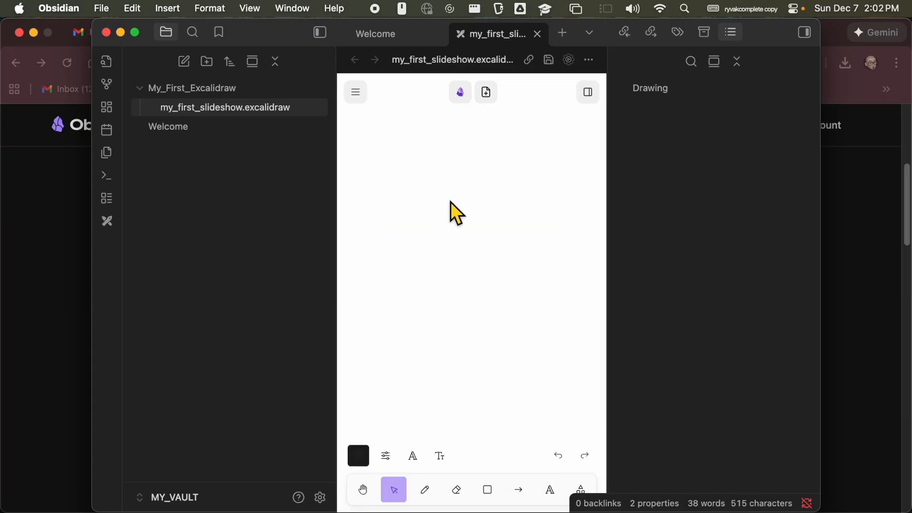
{"action": "left_click", "coordinate": [805, 32]}
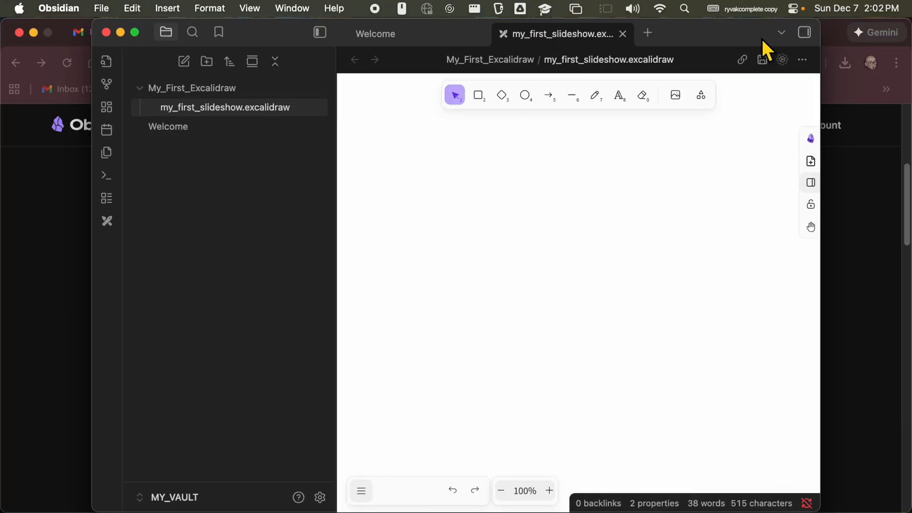
{"action": "left_click", "coordinate": [480, 33]}
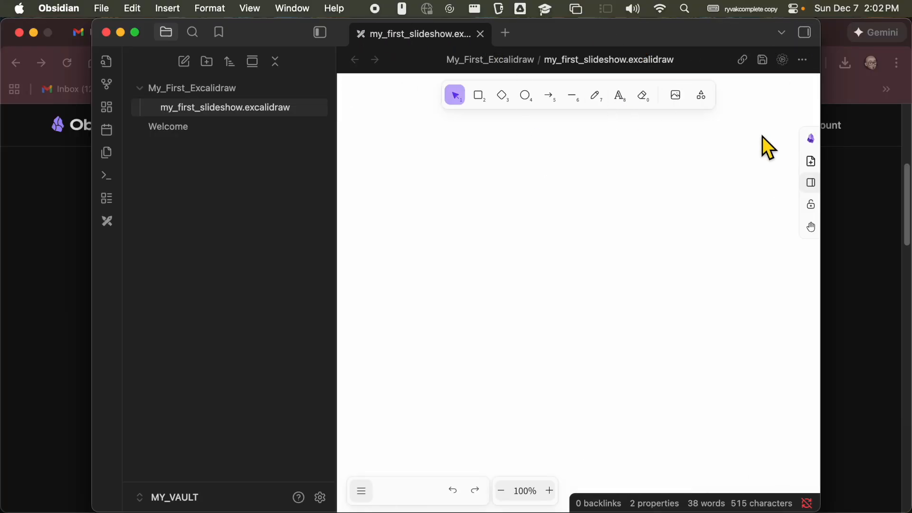
Search the Excalidraw script library for "slideshow" and go to the Slideshow script's entry
{"action": "left_click", "coordinate": [786, 65]}
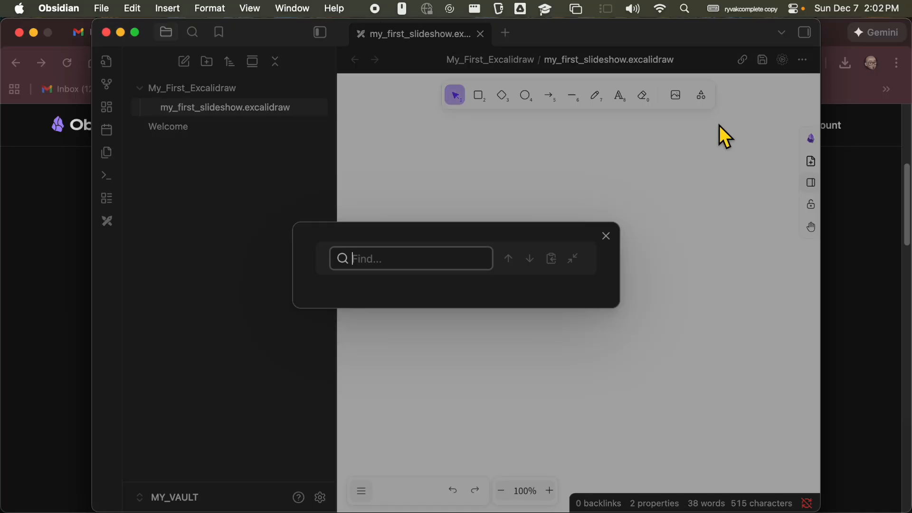
{"action": "type", "text": "slid"}
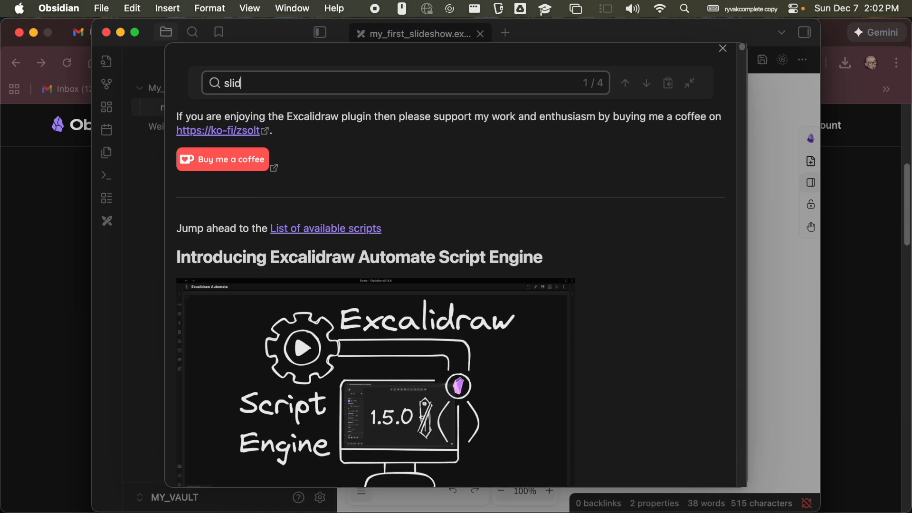
{"action": "type", "text": "eshow"}
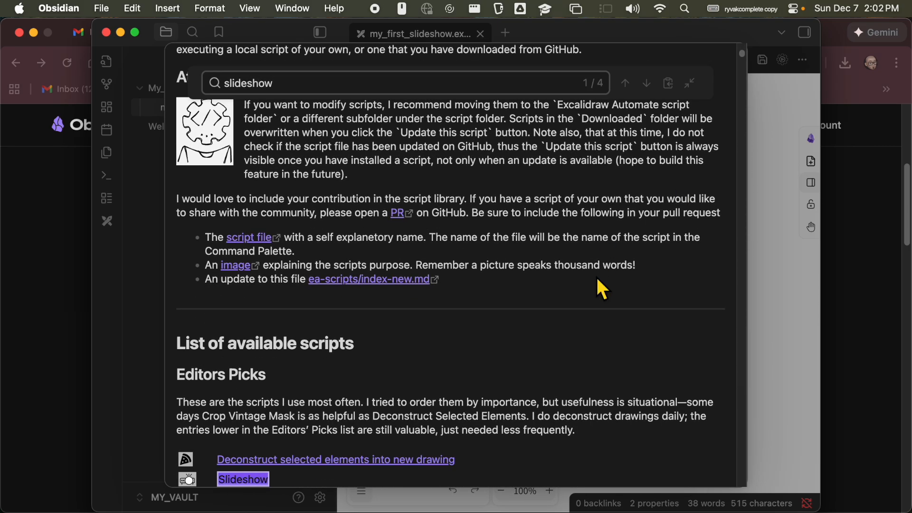
{"action": "scroll", "coordinate": [475, 290], "scroll_direction": "down", "scroll_amount": 3}
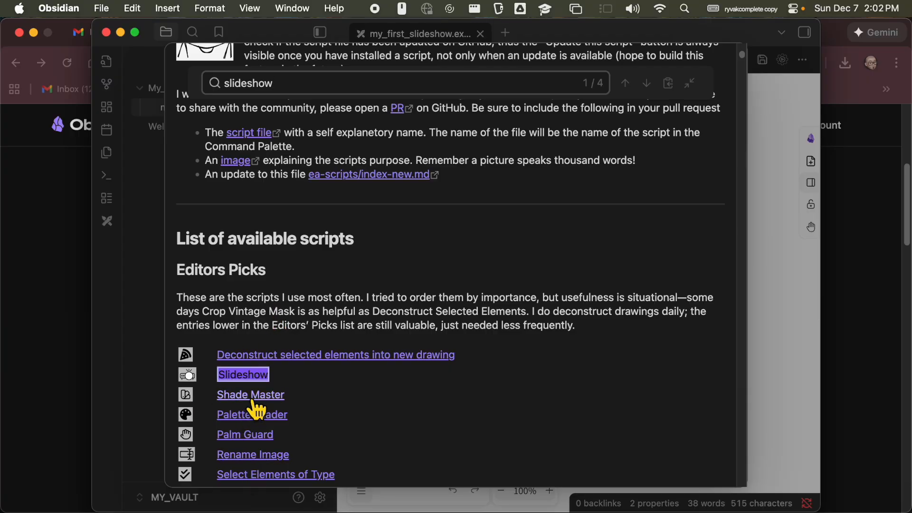
{"action": "left_click", "coordinate": [243, 378]}
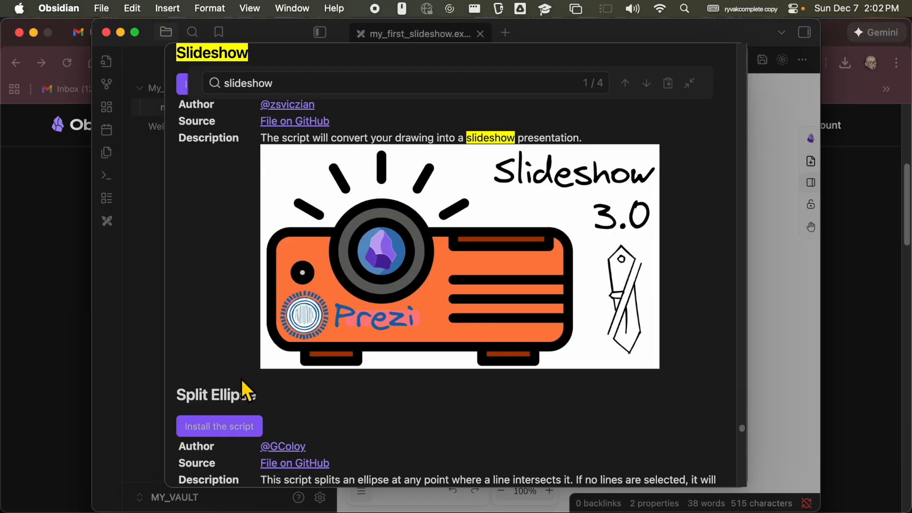
Install the Split Ellipse and Slideshow scripts from the script library
{"action": "left_click", "coordinate": [232, 433]}
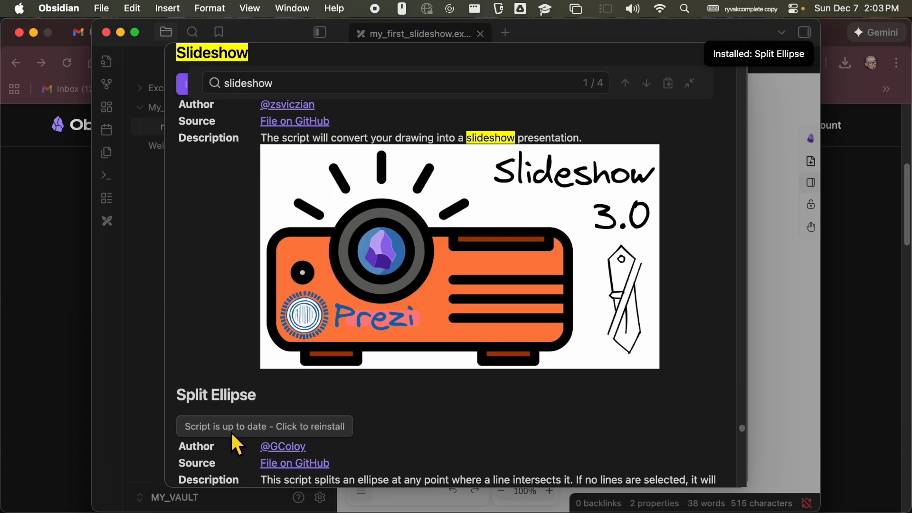
{"action": "left_click", "coordinate": [232, 433]}
{"action": "scroll", "coordinate": [309, 168], "scroll_direction": "up", "scroll_amount": 4}
{"action": "left_click", "coordinate": [206, 182]}
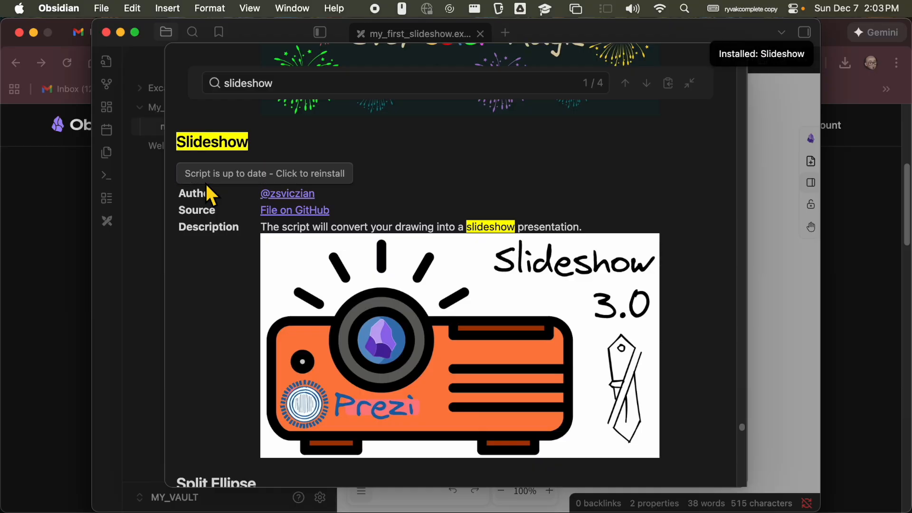
Close the script library and return to the empty my_first_slideshow drawing
{"action": "scroll", "coordinate": [257, 173], "scroll_direction": "up", "scroll_amount": 10}
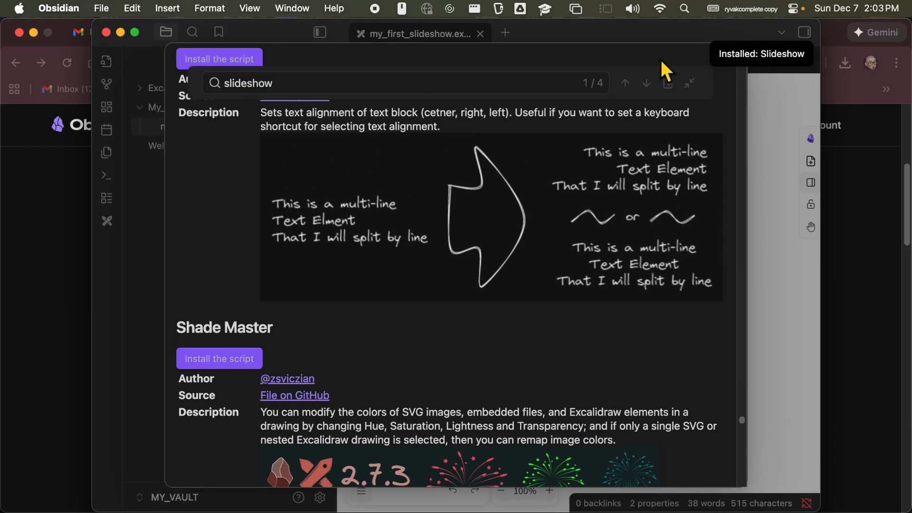
{"action": "triple_click", "coordinate": [660, 58]}
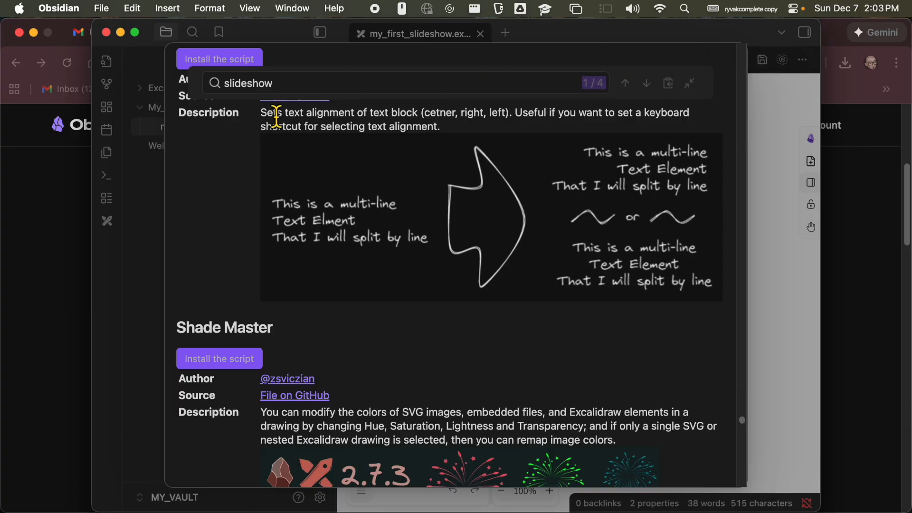
{"action": "left_click", "coordinate": [131, 300]}
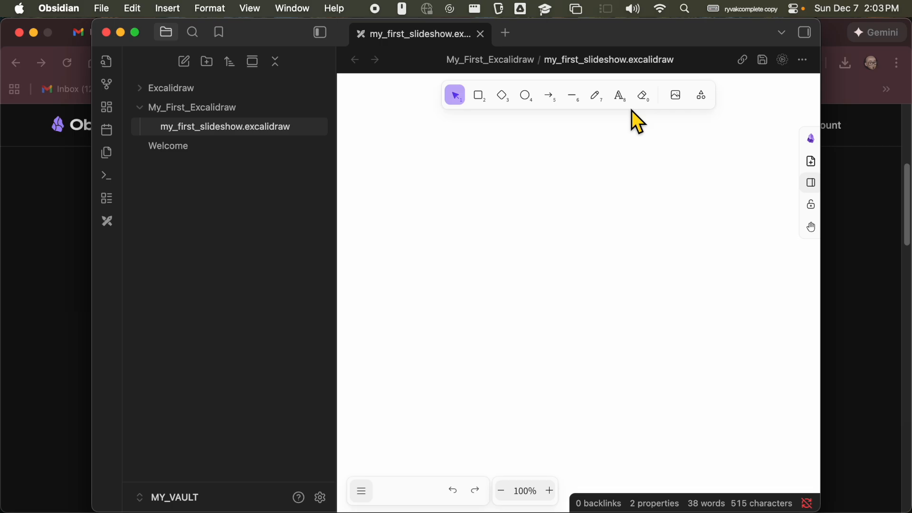
Switch to Chrome, run a Google image search for "trees", and open the EcoTree.green tree picture's preview
{"action": "left_click", "coordinate": [838, 38]}
{"action": "left_click", "coordinate": [755, 34]}
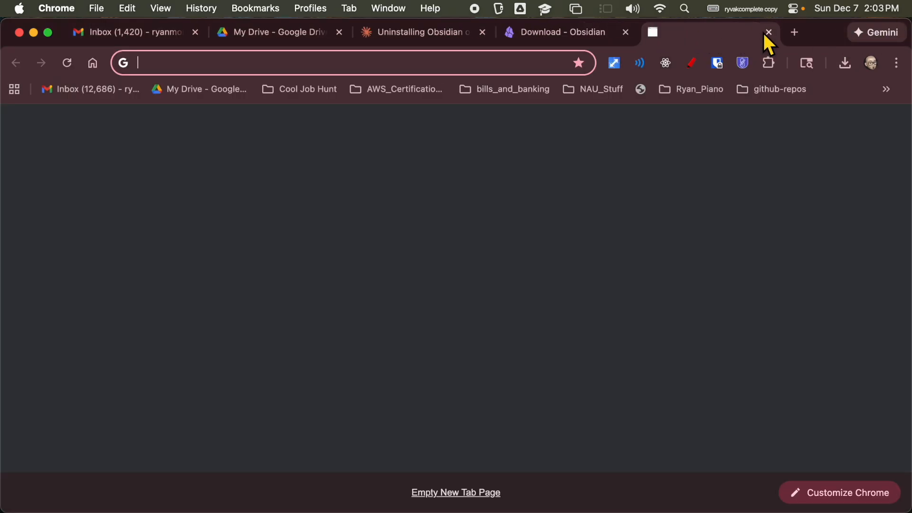
{"action": "type", "text": "trees"}
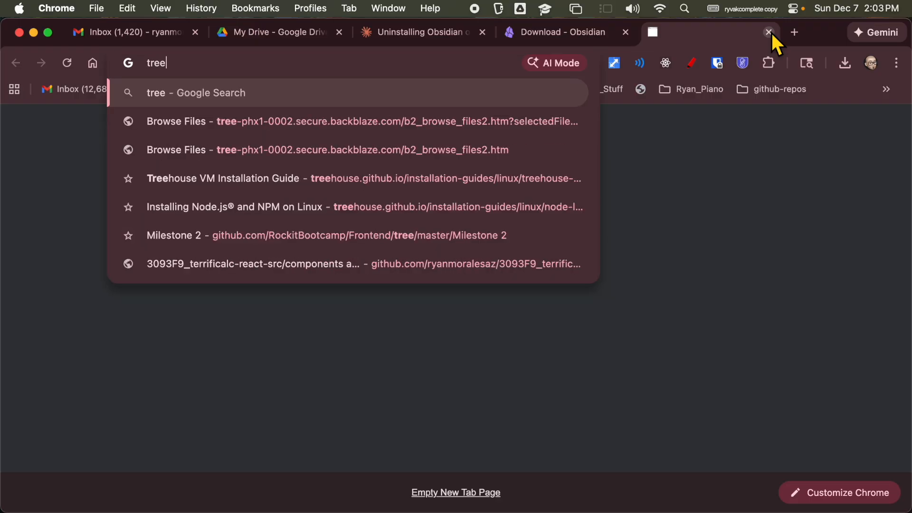
{"action": "key", "text": "Return"}
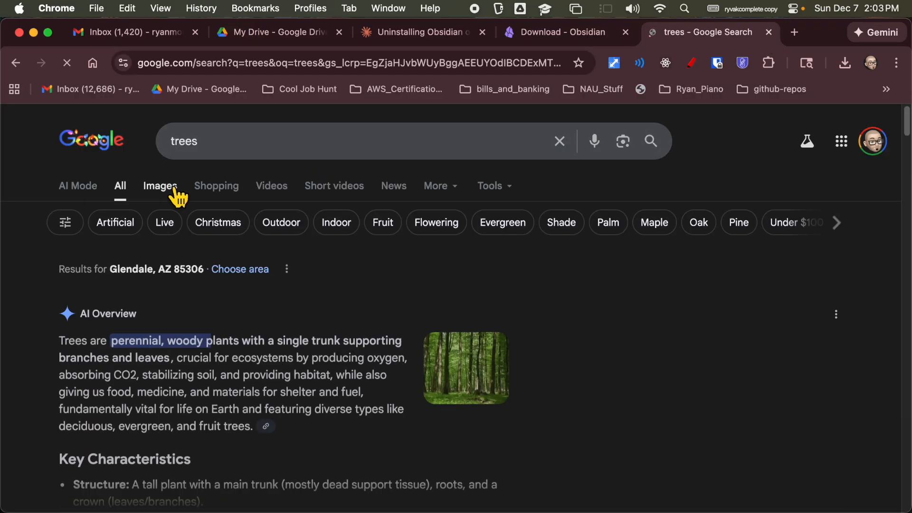
{"action": "left_click", "coordinate": [170, 188]}
{"action": "scroll", "coordinate": [313, 214], "scroll_direction": "down", "scroll_amount": 4}
{"action": "scroll", "coordinate": [307, 213], "scroll_direction": "down", "scroll_amount": 2}
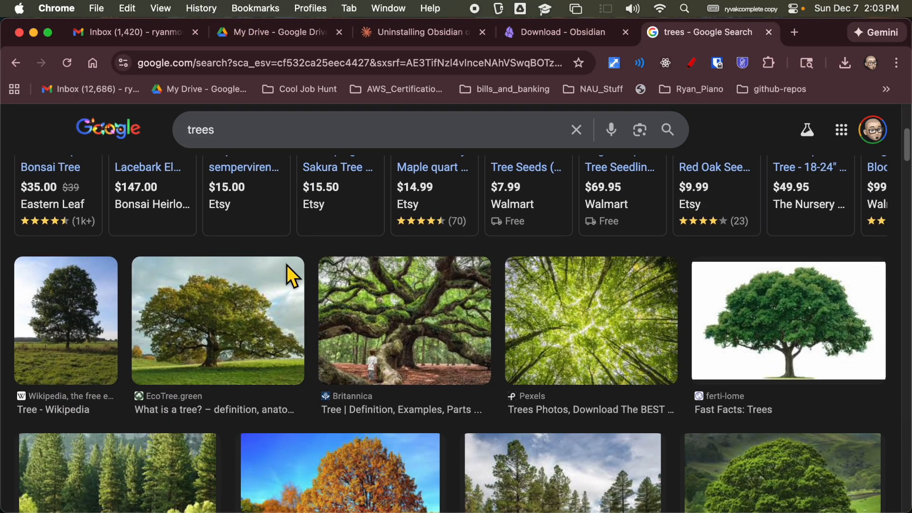
{"action": "left_click", "coordinate": [276, 313]}
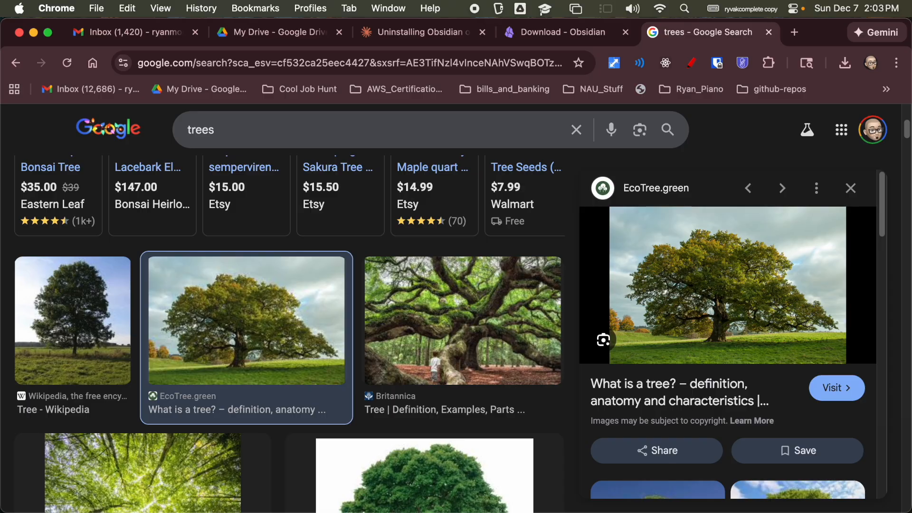
Capture the enlarged EcoTree.green tree picture as an area screenshot
{"action": "key", "text": "super+shift+4"}
{"action": "left_click_drag", "start_coordinate": [622, 220], "coordinate": [834, 351]}
{"action": "left_click", "coordinate": [526, 34]}
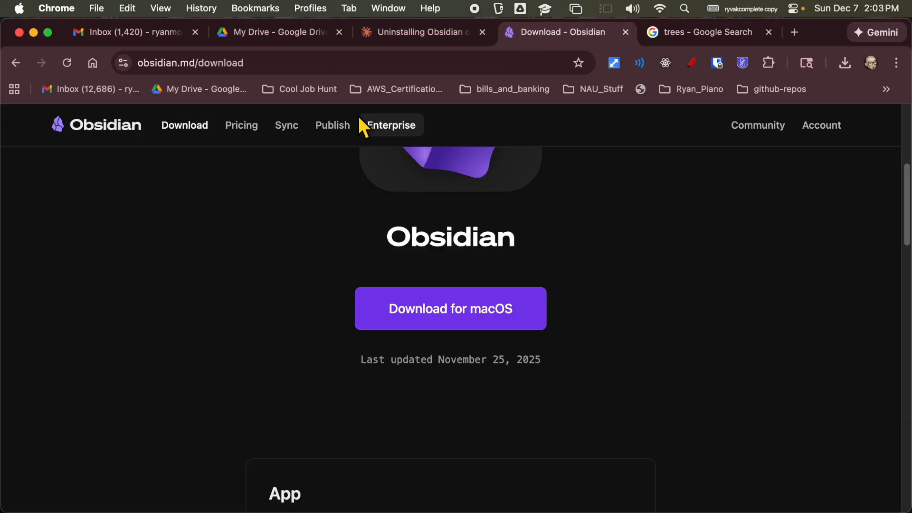
Switch to Obsidian, paste the captured tree picture into the drawing, and shrink and move it toward the canvas's right side
{"action": "key", "text": "super+Tab"}
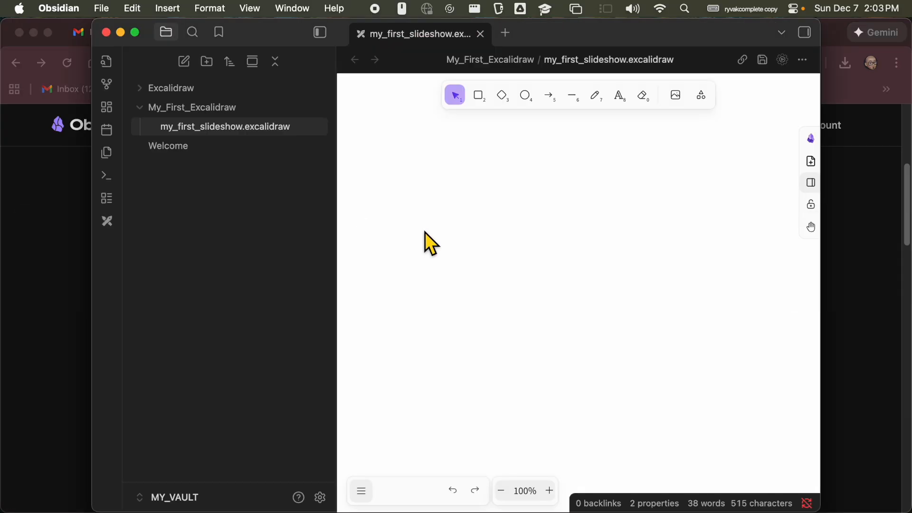
{"action": "key", "text": "super+v"}
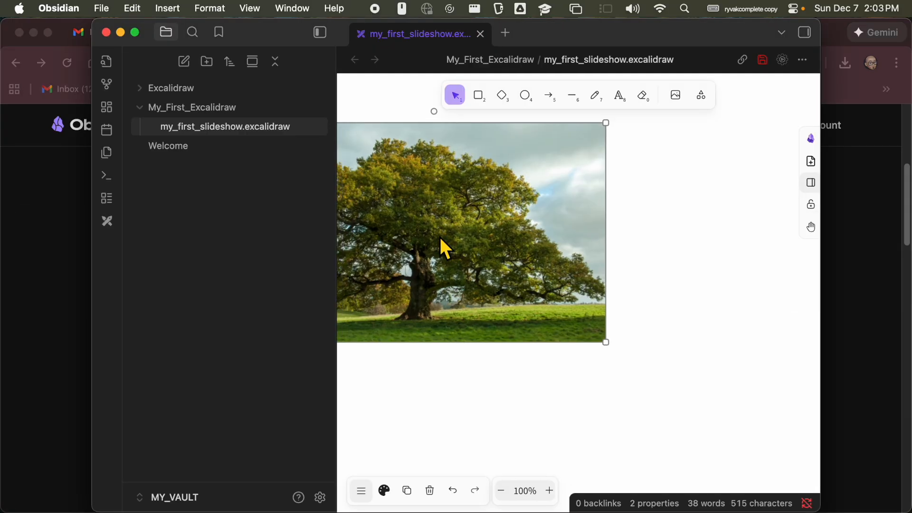
{"action": "left_click_drag", "start_coordinate": [677, 358], "coordinate": [587, 299]}
{"action": "left_click_drag", "start_coordinate": [543, 256], "coordinate": [718, 297]}
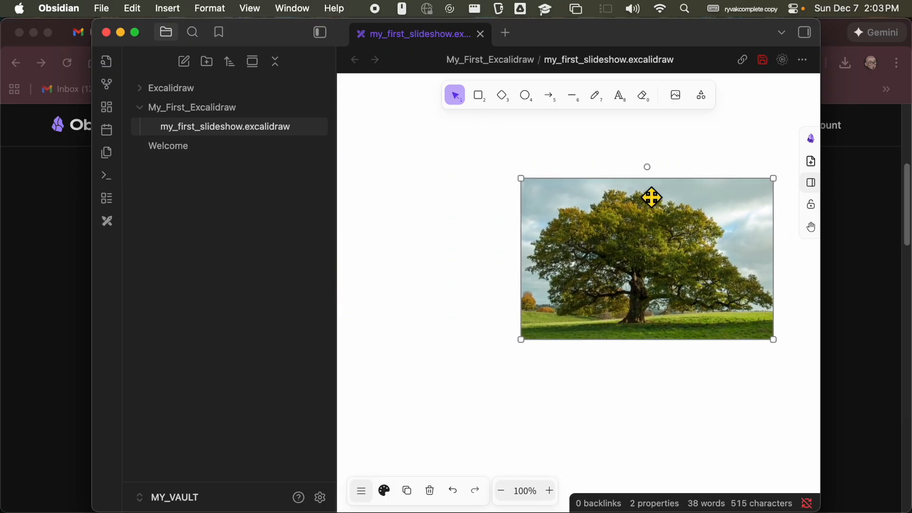
Add the two-line text "ABOUT TREES" on the empty canvas area to the left of the tree picture
{"action": "left_click", "coordinate": [631, 106]}
{"action": "left_click", "coordinate": [379, 190]}
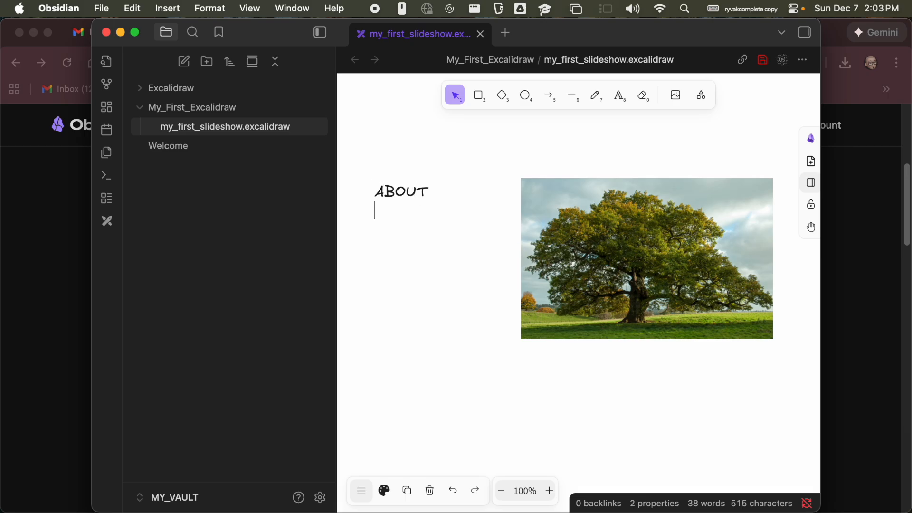
{"action": "left_click", "coordinate": [393, 153]}
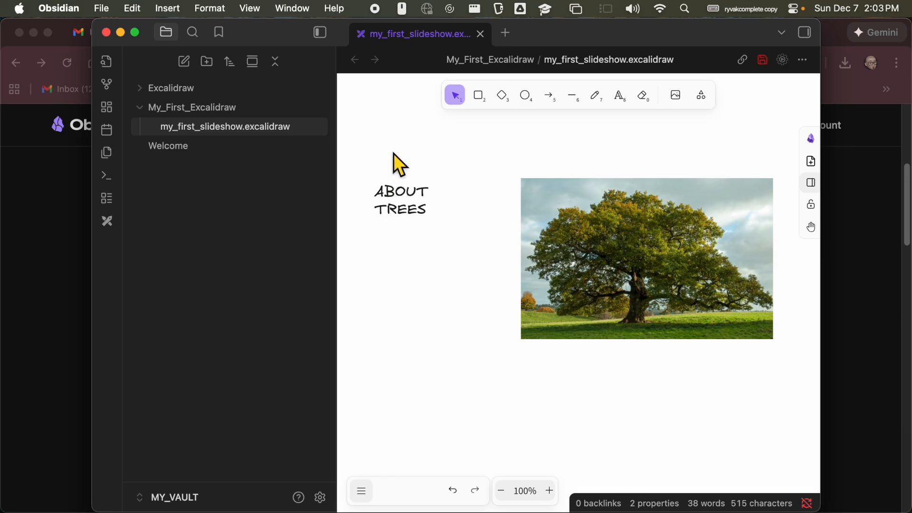
Draw a frame around the ABOUT TREES text with the Frame tool and name it "Frame 1"
{"action": "left_click", "coordinate": [707, 104]}
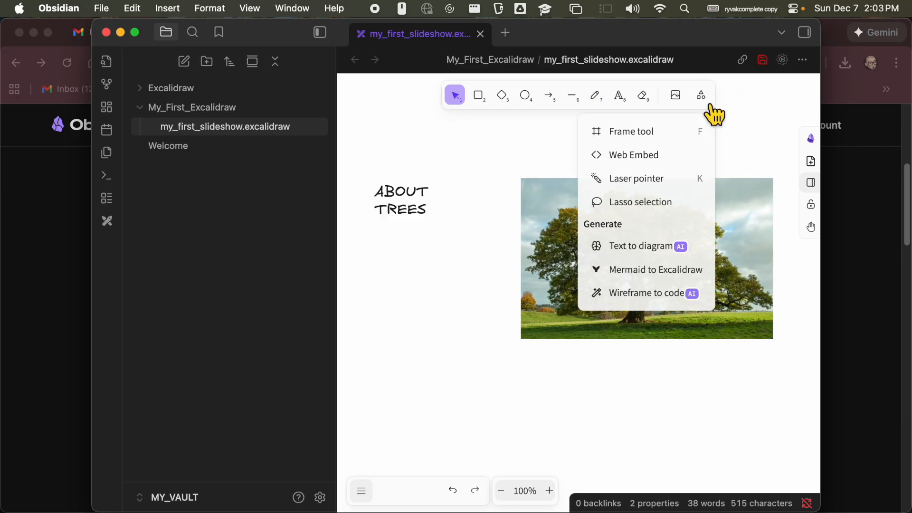
{"action": "left_click", "coordinate": [626, 132]}
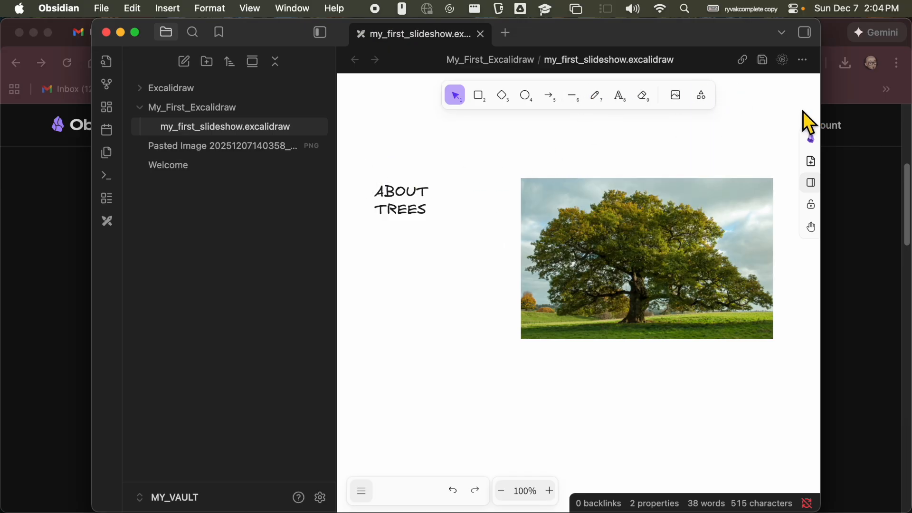
{"action": "left_click", "coordinate": [705, 101]}
{"action": "left_click", "coordinate": [671, 131]}
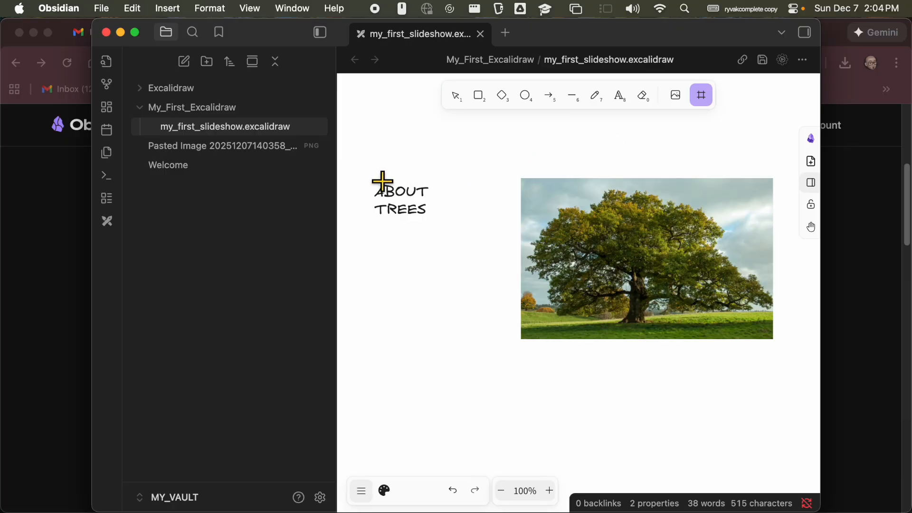
{"action": "left_click_drag", "start_coordinate": [371, 176], "coordinate": [449, 237]}
{"action": "double_click", "coordinate": [387, 161]}
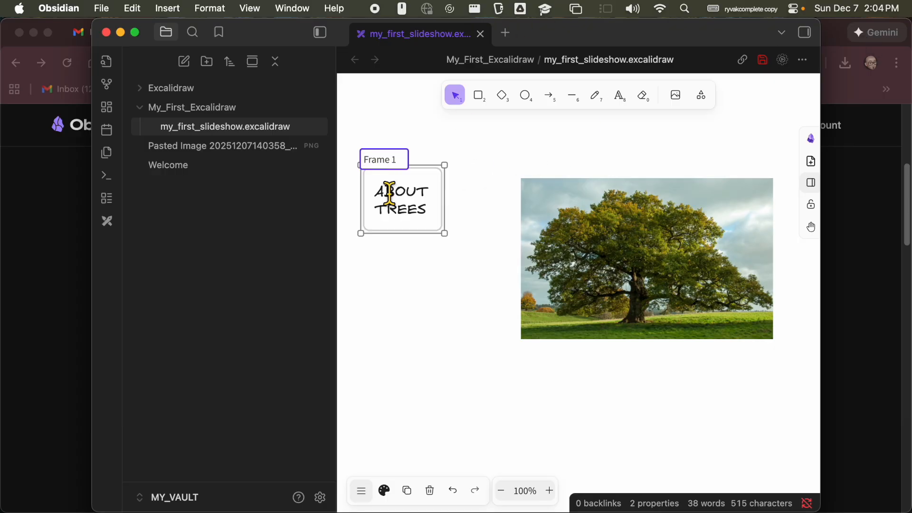
{"action": "left_click", "coordinate": [374, 345]}
Draw a second frame around the whole tree picture and name it "Frame 2"
{"action": "left_click", "coordinate": [700, 95]}
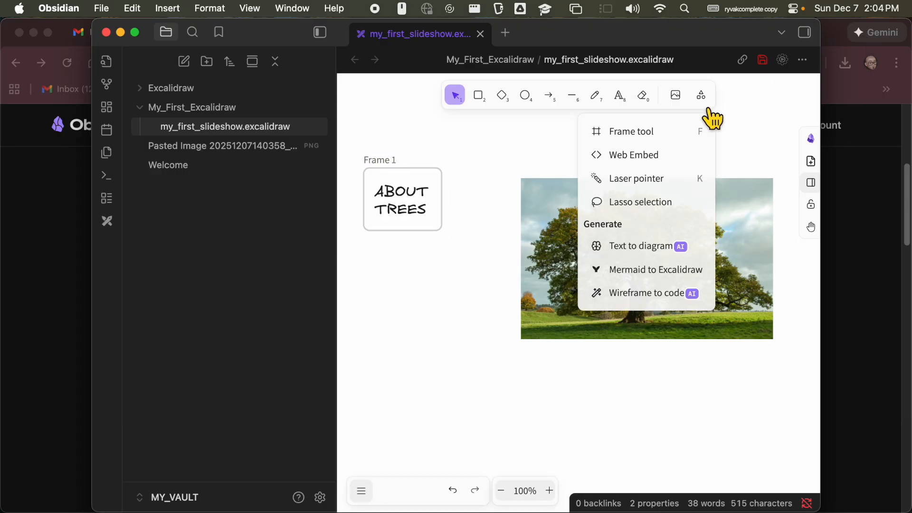
{"action": "left_click", "coordinate": [608, 130]}
{"action": "left_click_drag", "start_coordinate": [494, 162], "coordinate": [784, 352]}
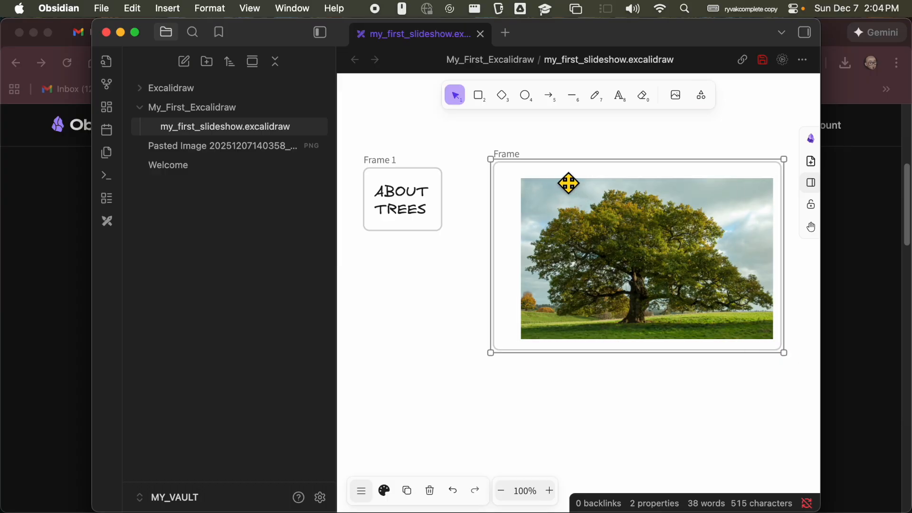
{"action": "double_click", "coordinate": [526, 162]}
{"action": "key", "text": "Right"}
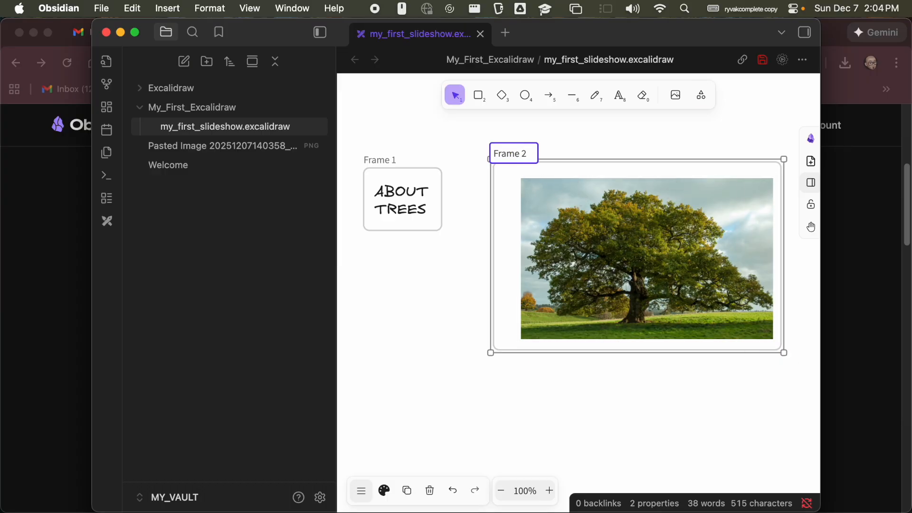
{"action": "type", "text": "2"}
{"action": "left_click", "coordinate": [359, 334]}
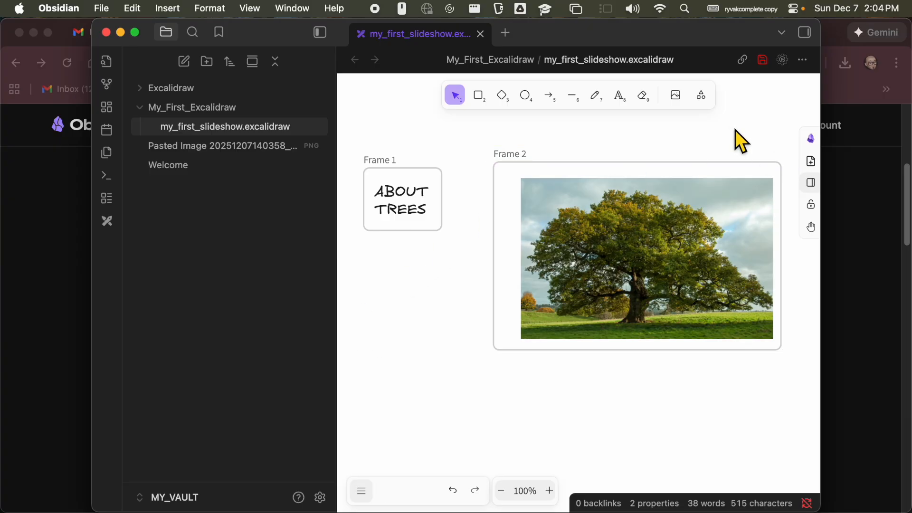
Run the downloaded Slideshow script on the two-frame drawing from the Excalidraw tools
{"action": "left_click", "coordinate": [812, 140]}
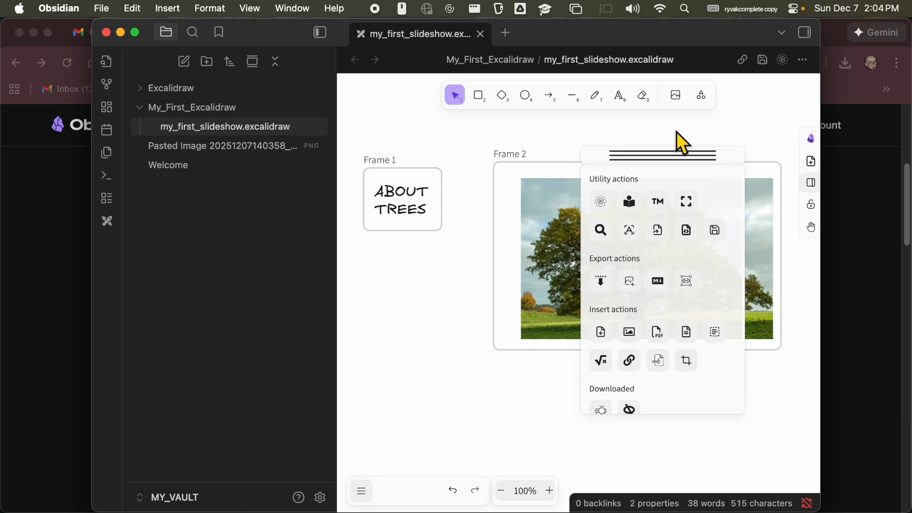
{"action": "left_click", "coordinate": [640, 162]}
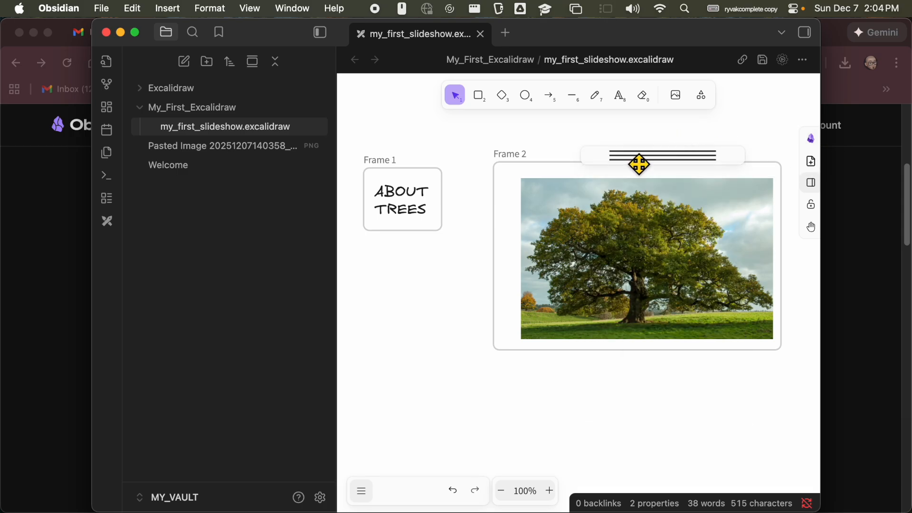
{"action": "left_click", "coordinate": [638, 162]}
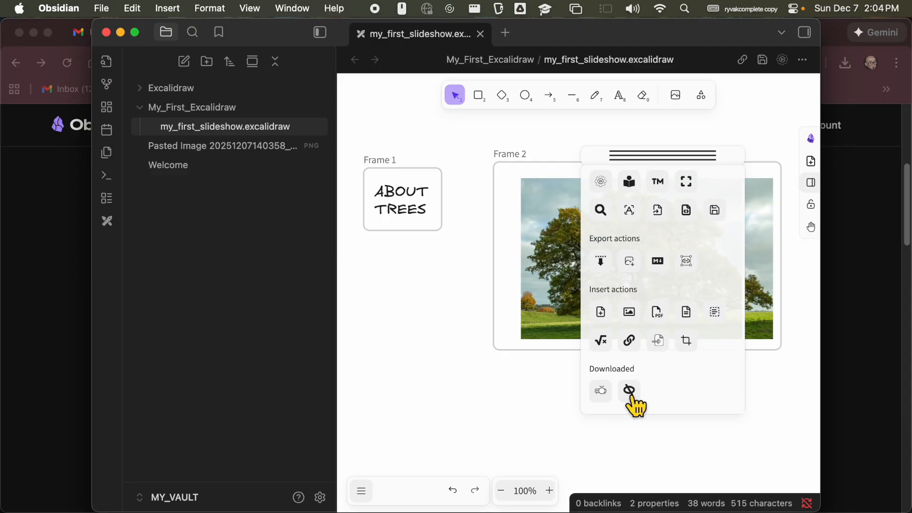
{"action": "left_click", "coordinate": [608, 402]}
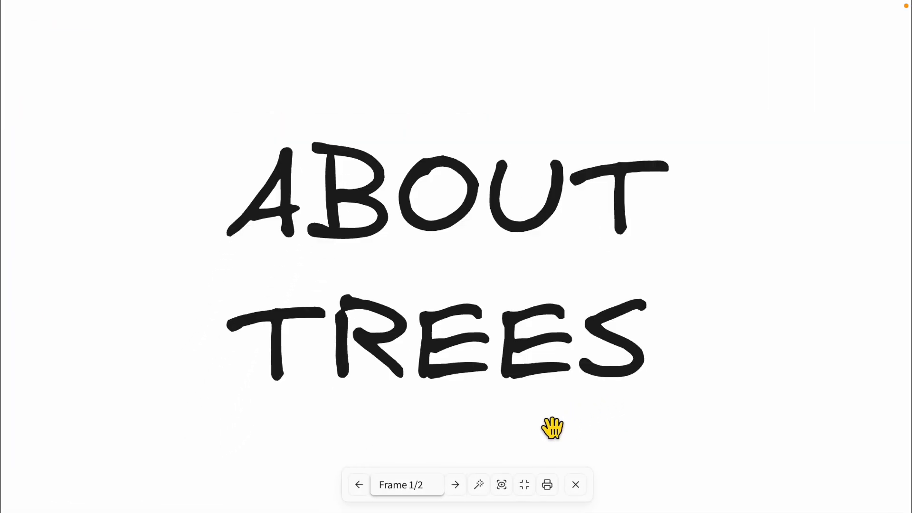
Step forward and back between the two slides of the presentation, and end the slideshow
{"action": "left_click", "coordinate": [465, 491]}
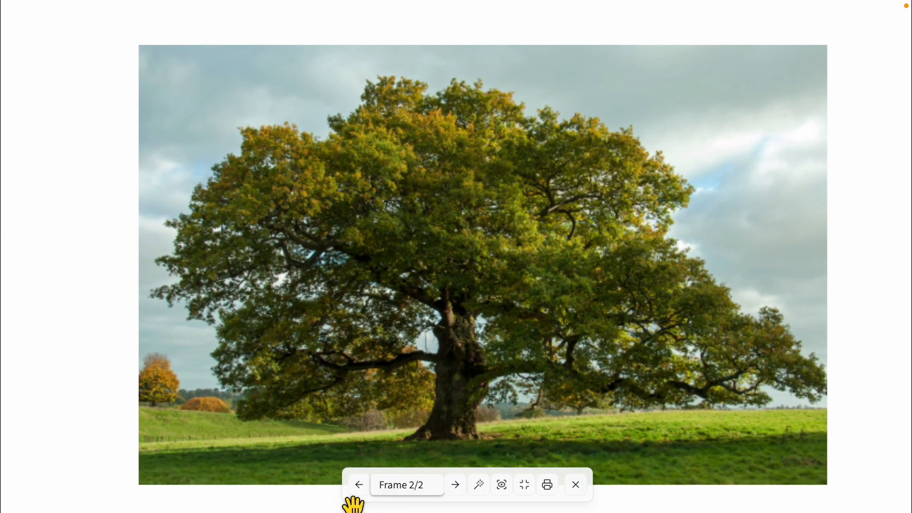
{"action": "left_click", "coordinate": [362, 496]}
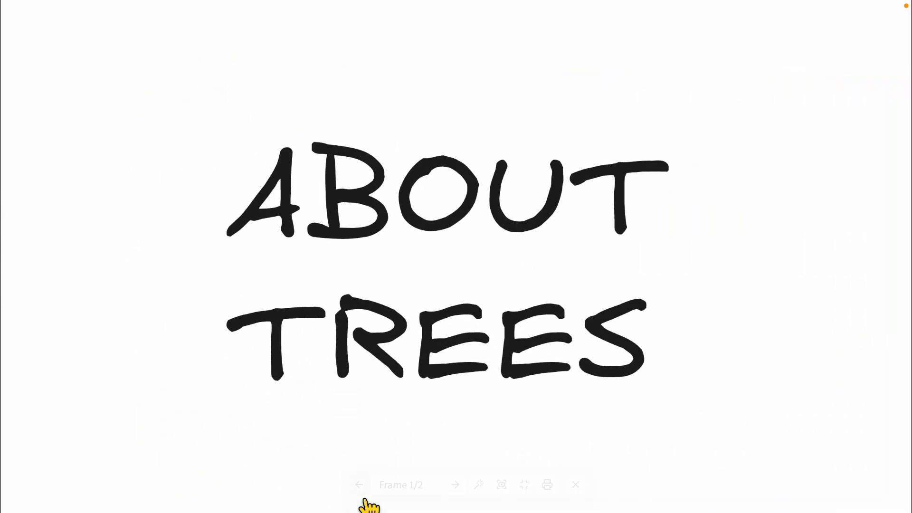
{"action": "left_click", "coordinate": [460, 492]}
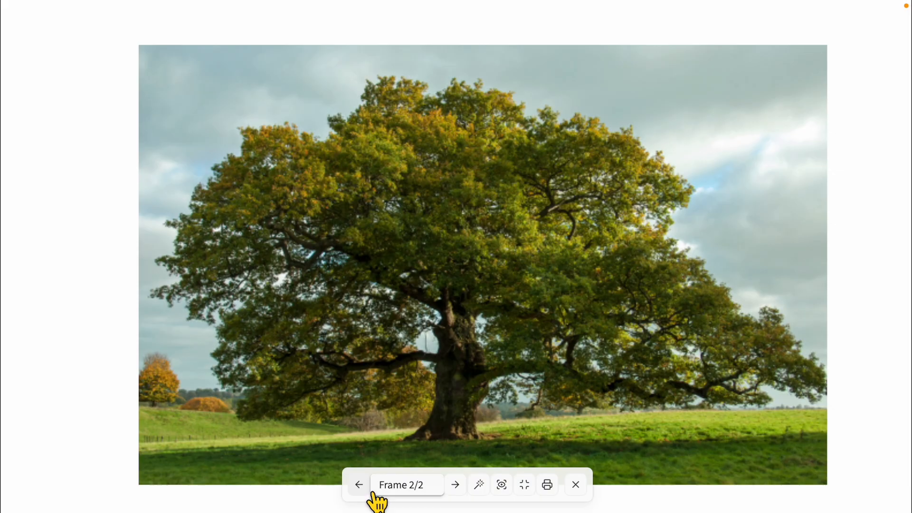
{"action": "left_click", "coordinate": [373, 493]}
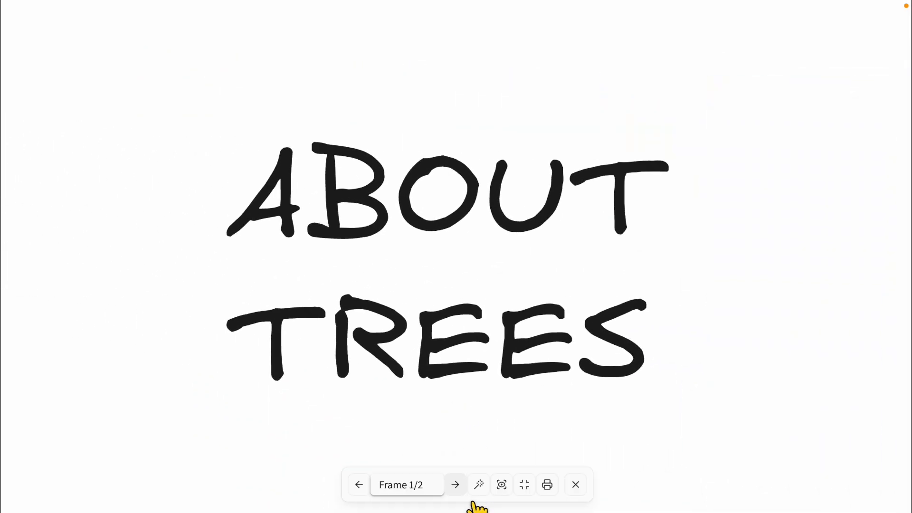
{"action": "left_click", "coordinate": [461, 495]}
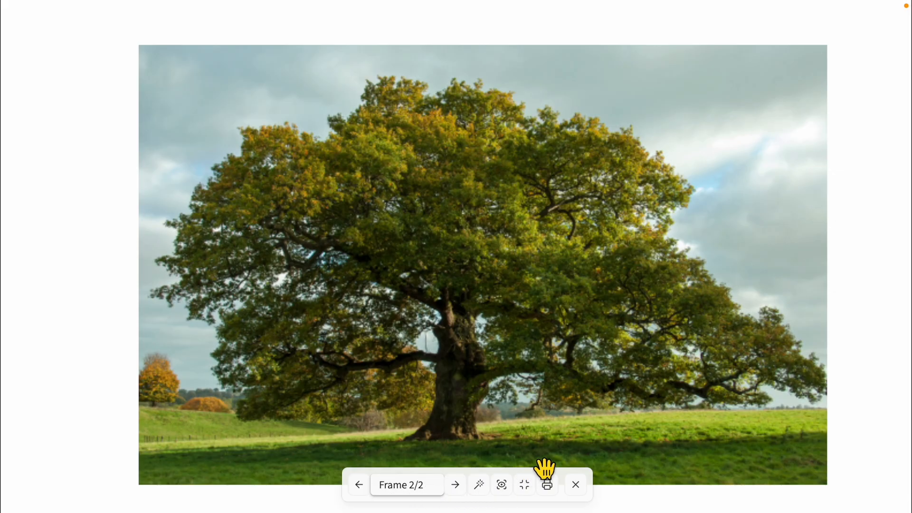
{"action": "left_click", "coordinate": [582, 490]}
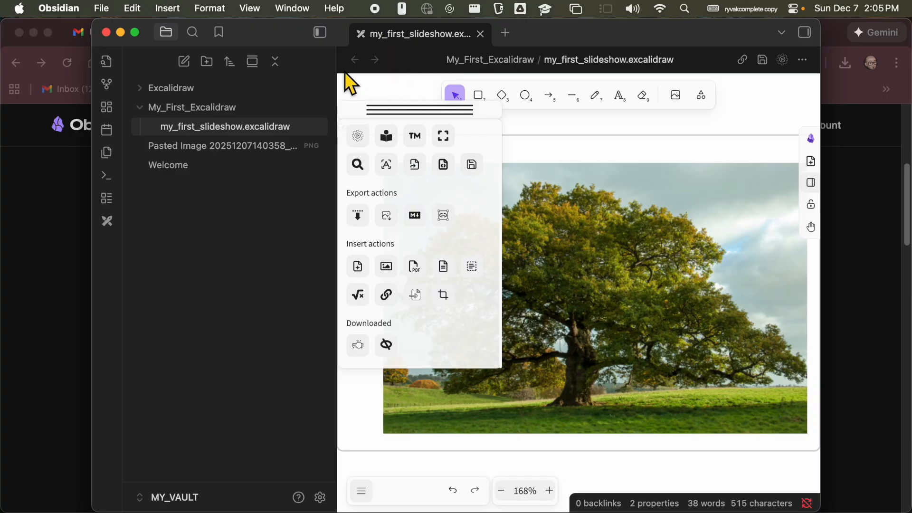
Switch to Chrome, open the raw version of the Slideshow.md gist, and select its entire text
{"action": "key", "text": "super+Tab"}
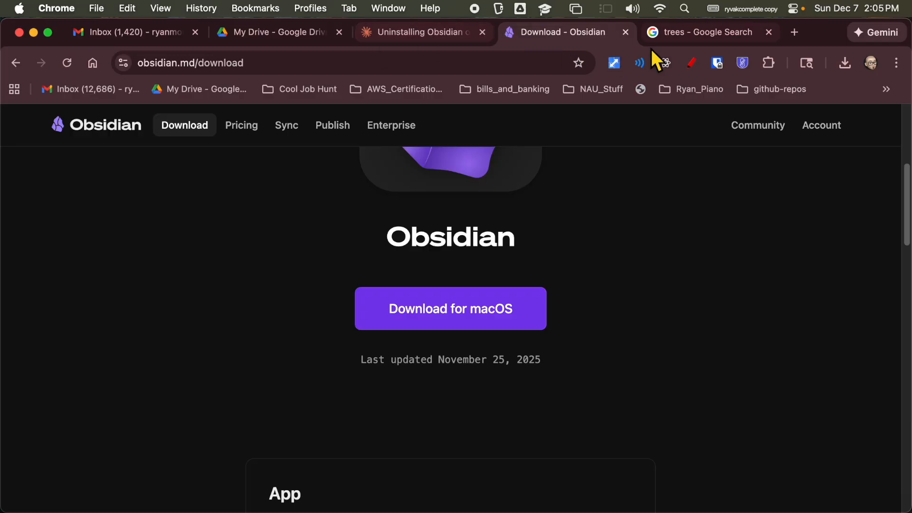
{"action": "key", "text": "super+grave"}
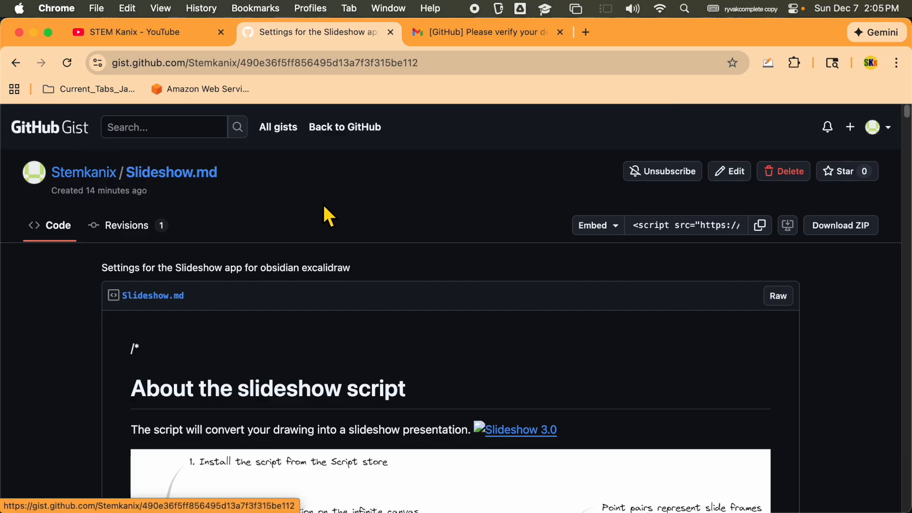
{"action": "left_click", "coordinate": [781, 303]}
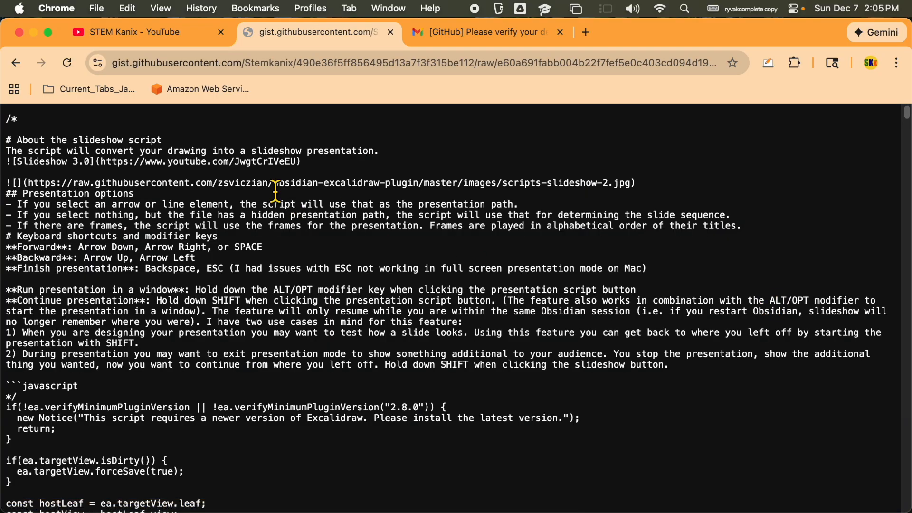
{"action": "key", "text": "cmd+a"}
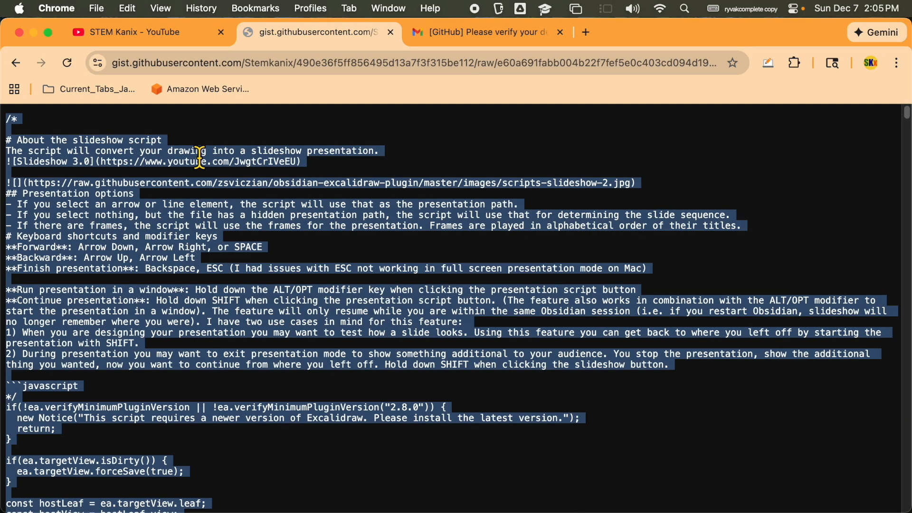
Examine the raw Slideshow script, highlighting the transition step count and delay constants and the frame-based slide generation code
{"action": "scroll", "coordinate": [200, 157], "scroll_direction": "down", "scroll_amount": 10}
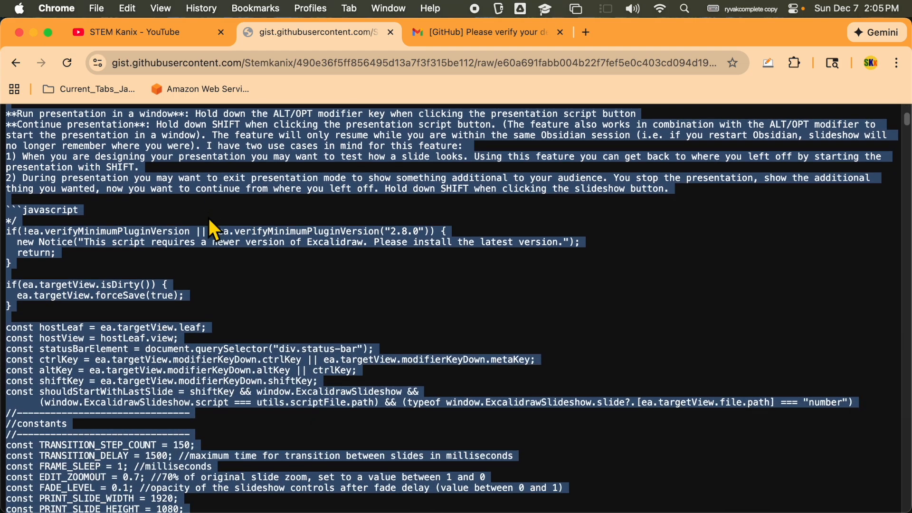
{"action": "scroll", "coordinate": [214, 273], "scroll_direction": "down", "scroll_amount": 2}
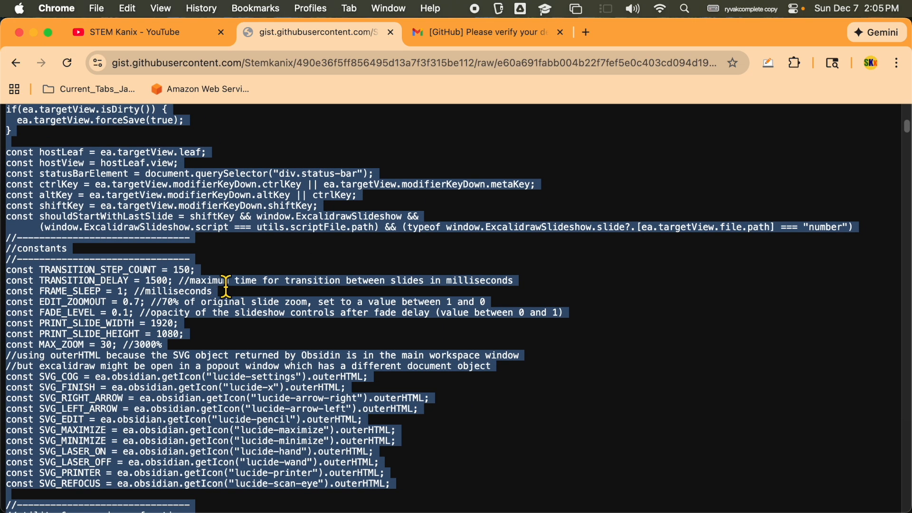
{"action": "scroll", "coordinate": [105, 240], "scroll_direction": "down", "scroll_amount": 1}
{"action": "left_click", "coordinate": [147, 246]}
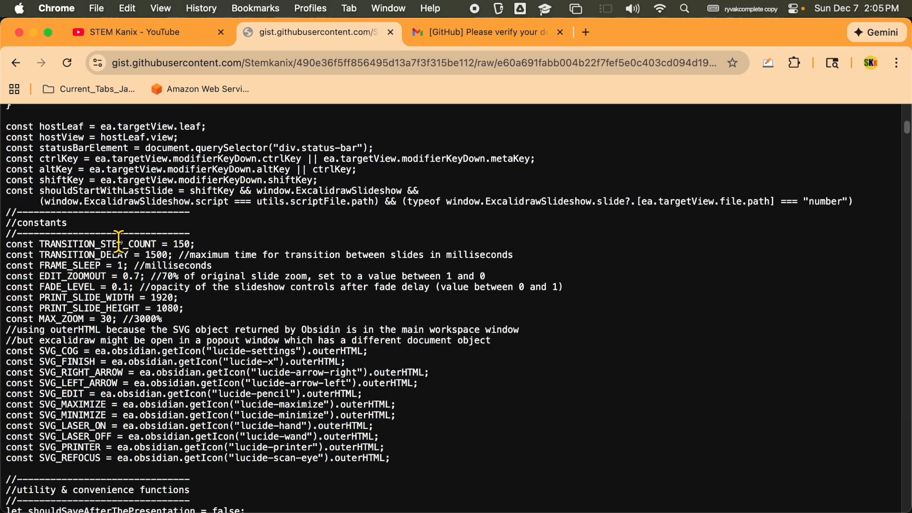
{"action": "left_click_drag", "start_coordinate": [48, 245], "coordinate": [203, 264]}
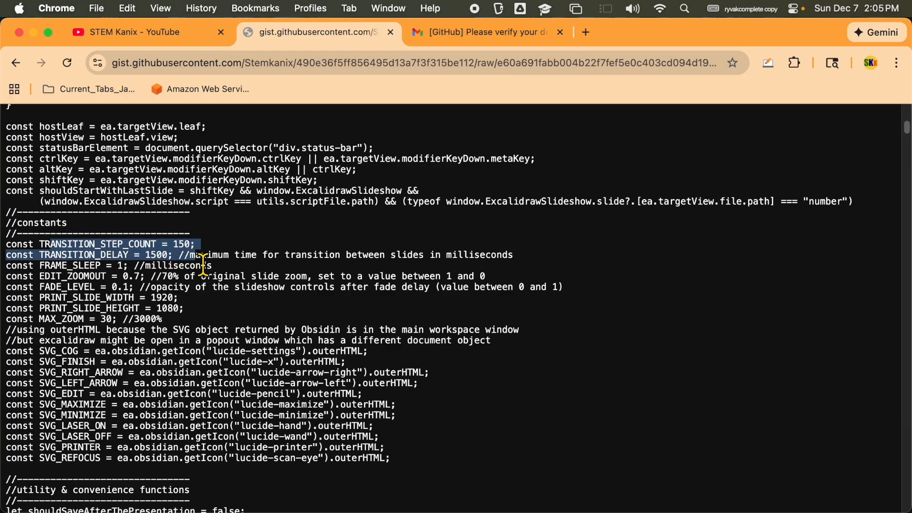
{"action": "scroll", "coordinate": [198, 264], "scroll_direction": "down", "scroll_amount": 10}
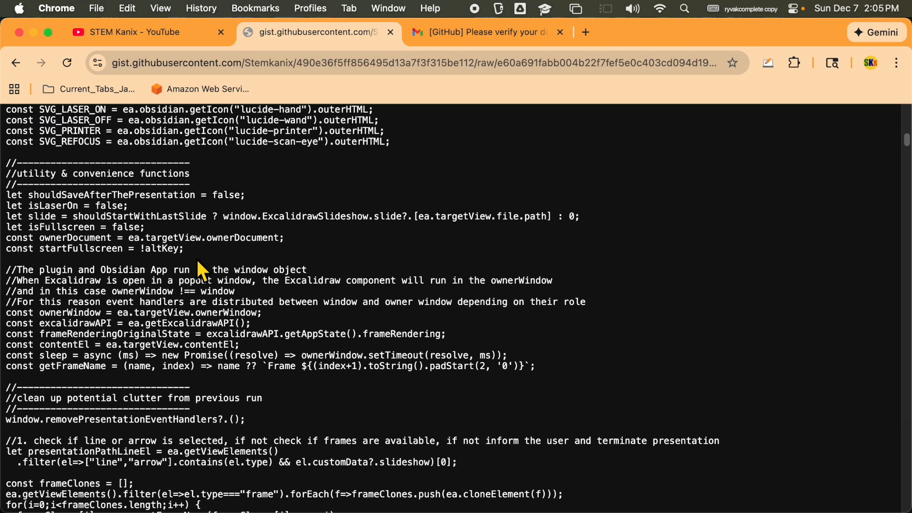
{"action": "scroll", "coordinate": [197, 259], "scroll_direction": "down", "scroll_amount": 10}
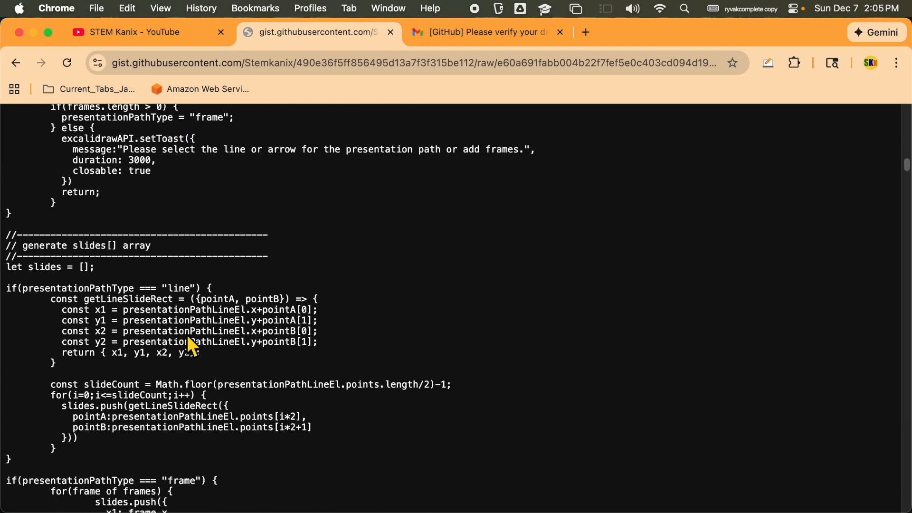
{"action": "scroll", "coordinate": [138, 332], "scroll_direction": "down", "scroll_amount": 2}
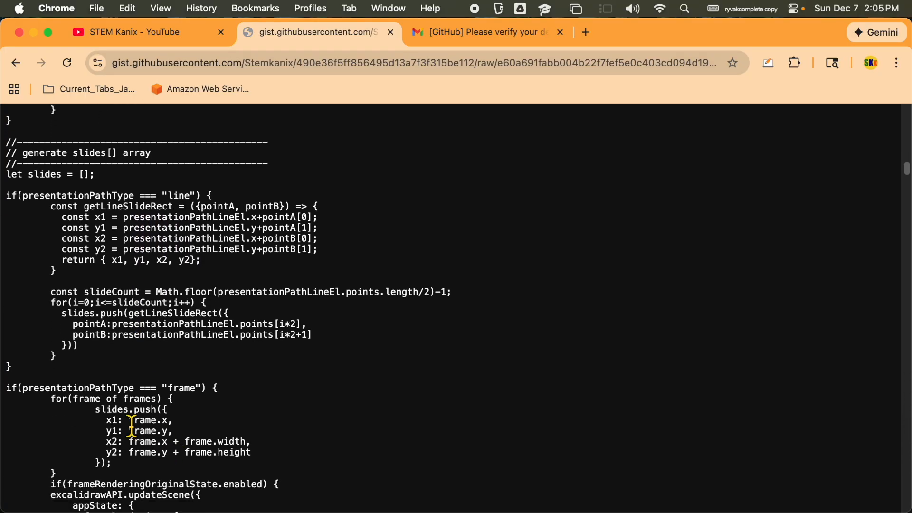
{"action": "left_click_drag", "start_coordinate": [71, 377], "coordinate": [201, 474]}
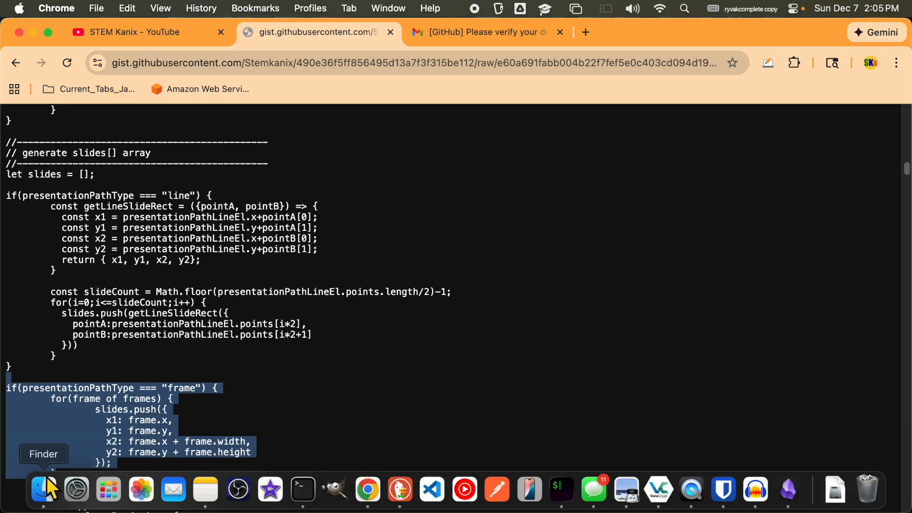
Switch to Finder and open the MY_VAULT folder inside Documents
{"action": "left_click", "coordinate": [43, 488]}
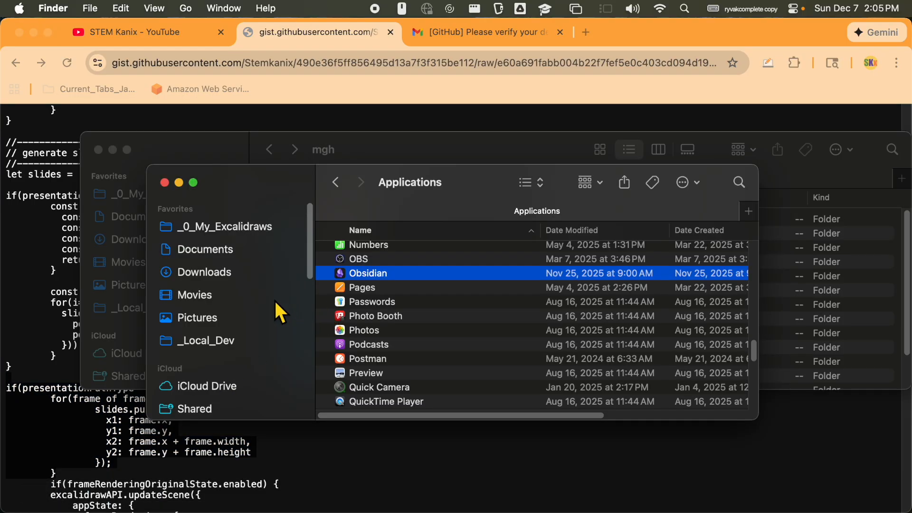
{"action": "left_click", "coordinate": [227, 256]}
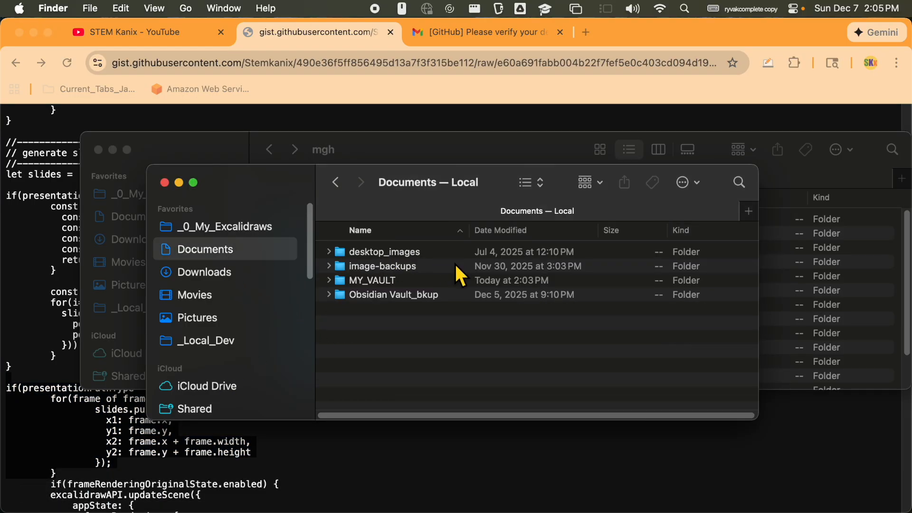
{"action": "left_click", "coordinate": [370, 284]}
{"action": "double_click", "coordinate": [370, 281]}
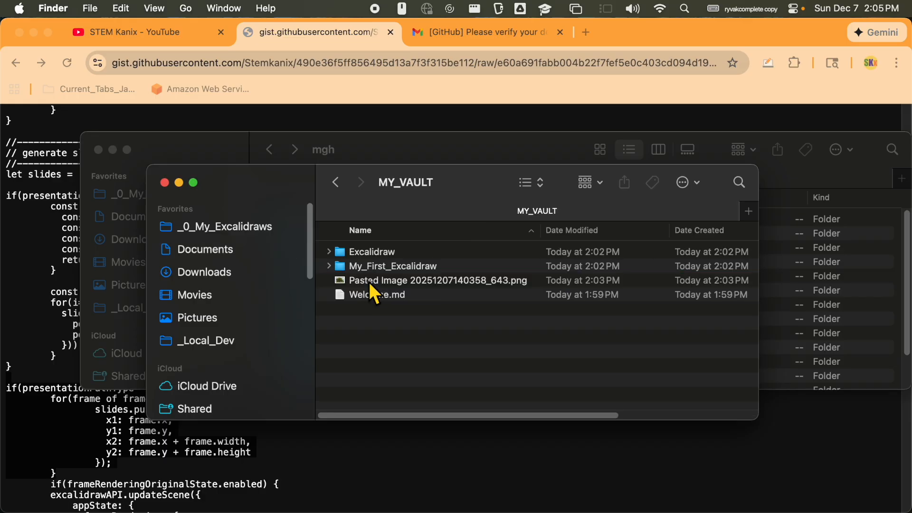
Open Slideshow.md from the Downloaded subfolder of the vault's Excalidraw Scripts folder in TextEdit
{"action": "double_click", "coordinate": [387, 255]}
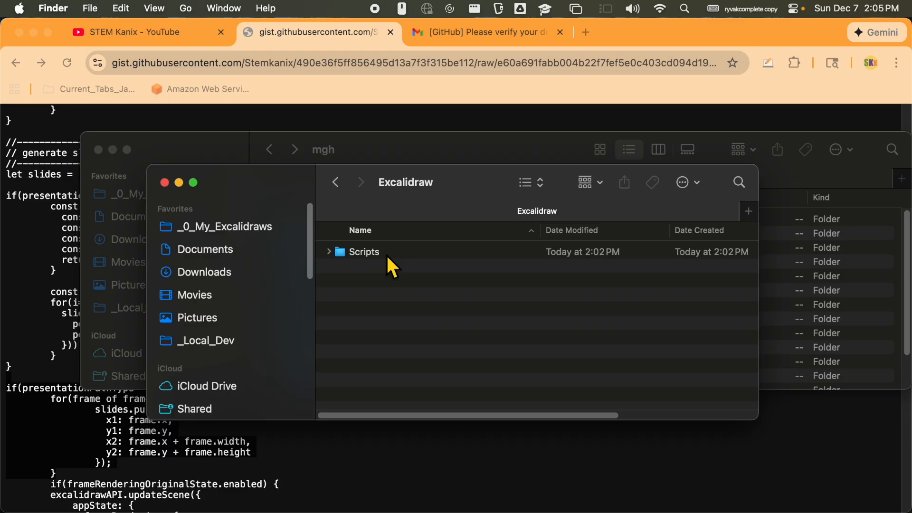
{"action": "double_click", "coordinate": [378, 256]}
{"action": "double_click", "coordinate": [378, 256]}
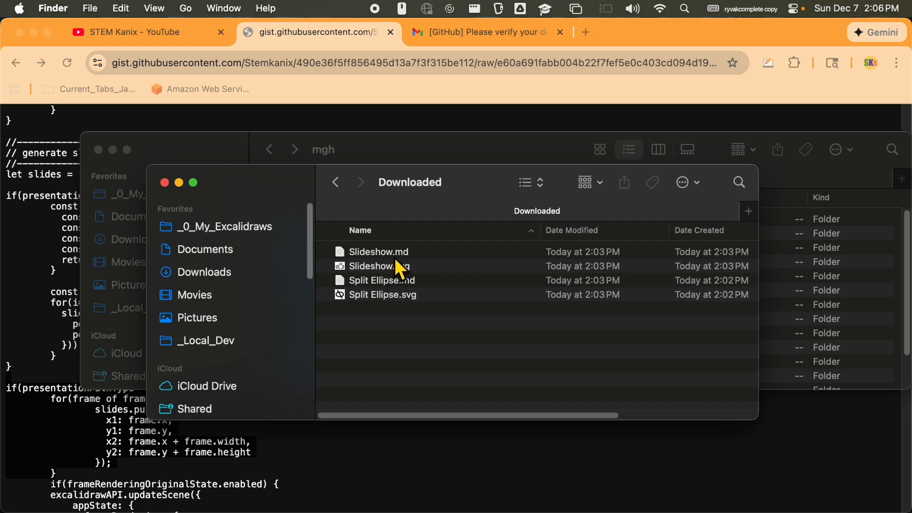
{"action": "left_click", "coordinate": [393, 255]}
{"action": "right_click", "coordinate": [392, 255]}
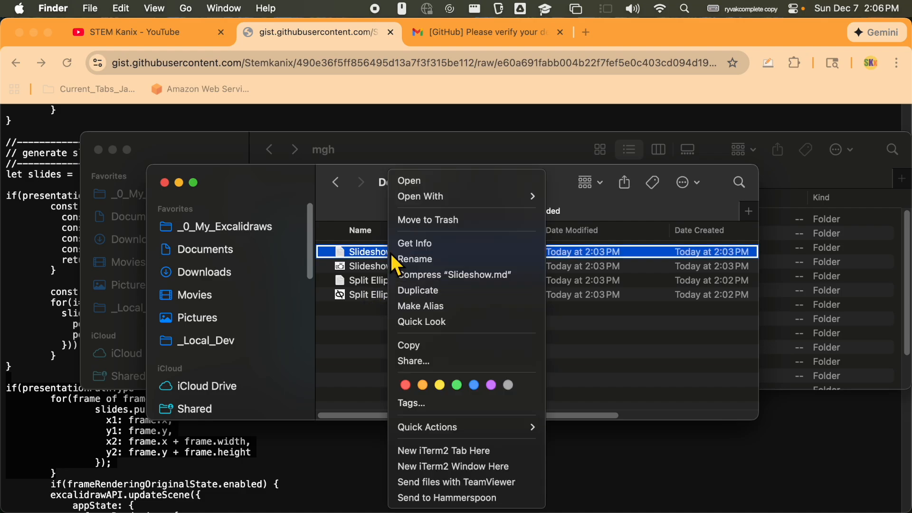
{"action": "mouse_move", "coordinate": [506, 200]}
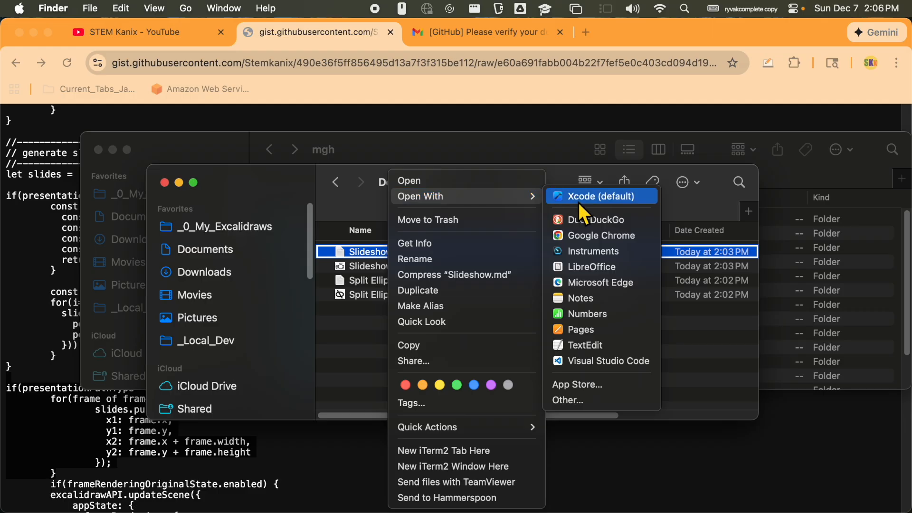
{"action": "left_click", "coordinate": [599, 345]}
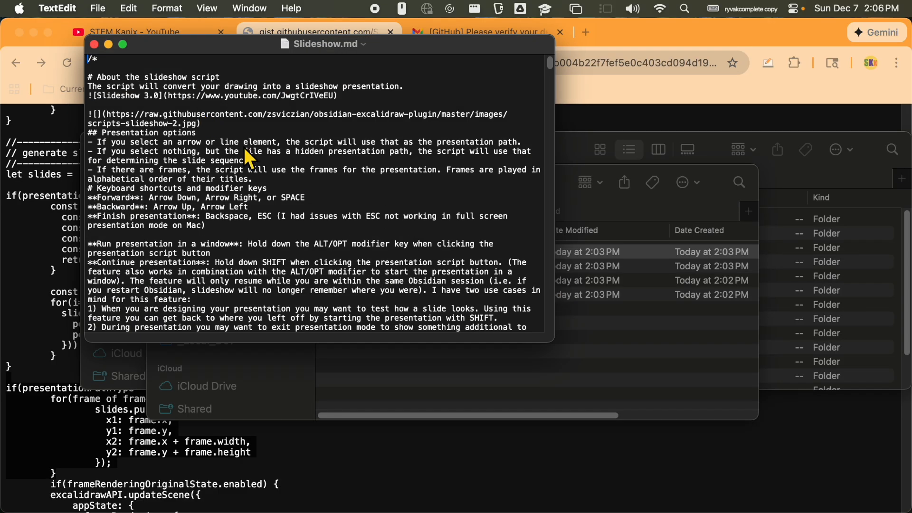
Replace the entire content of Slideshow.md with the copied gist script, save the file and close it
{"action": "key", "text": "super+a"}
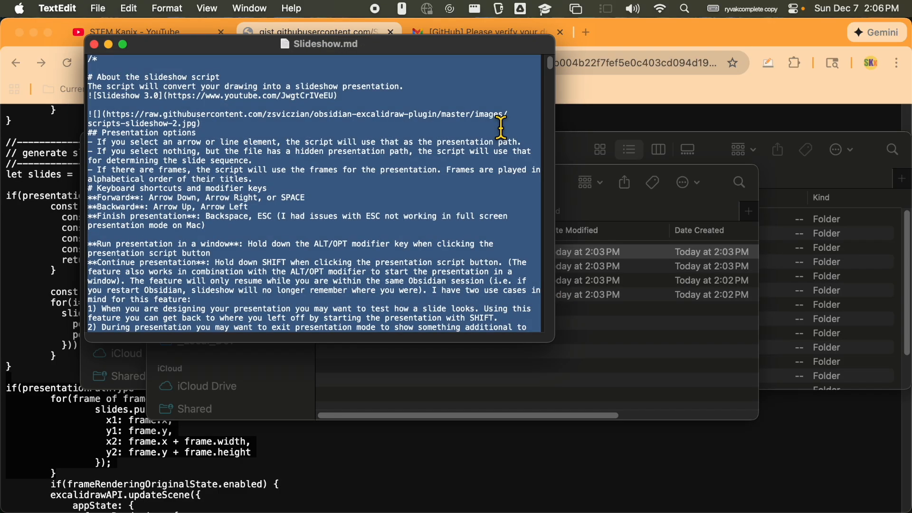
{"action": "key", "text": "BackSpace"}
{"action": "key", "text": "super+v"}
{"action": "scroll", "coordinate": [452, 127], "scroll_direction": "up", "scroll_amount": 15}
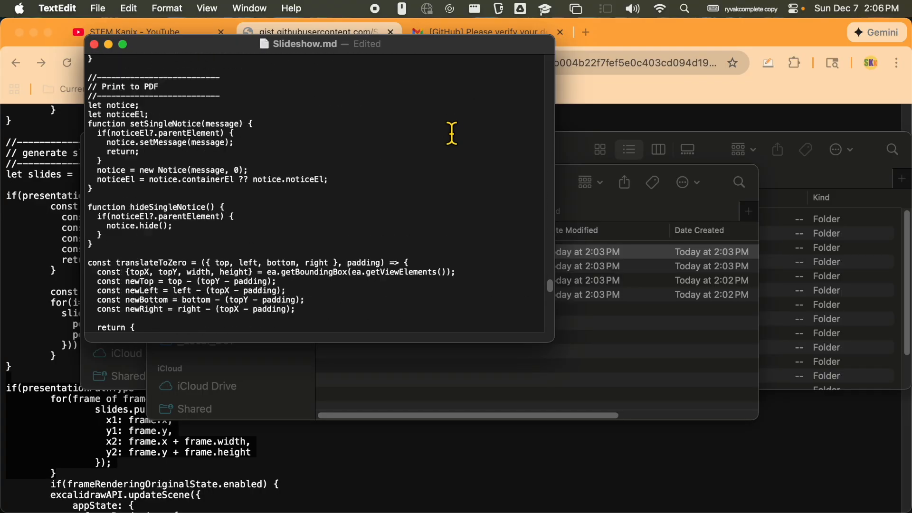
{"action": "scroll", "coordinate": [481, 187], "scroll_direction": "up", "scroll_amount": 10}
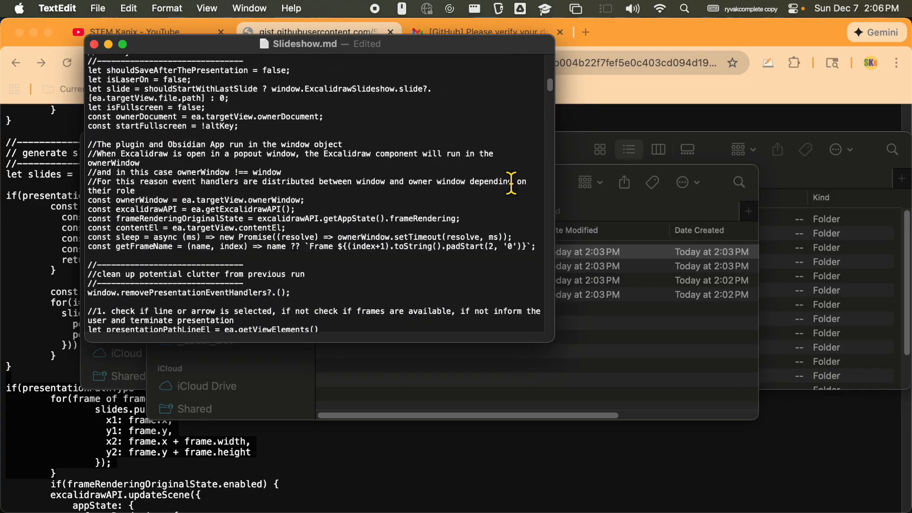
{"action": "key", "text": "super+s"}
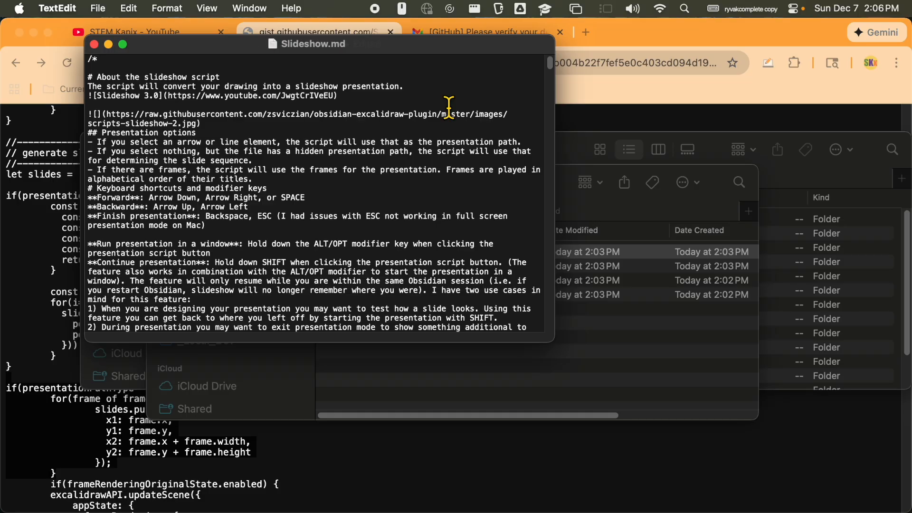
{"action": "left_click", "coordinate": [94, 45]}
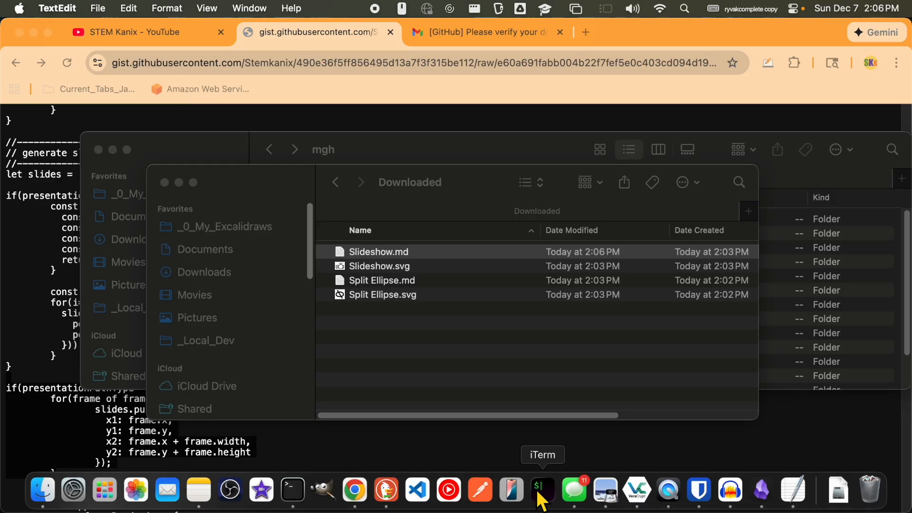
Switch to Obsidian, close the my_first_slideshow.excalidraw drawing, and quit and relaunch the app
{"action": "left_click", "coordinate": [762, 497]}
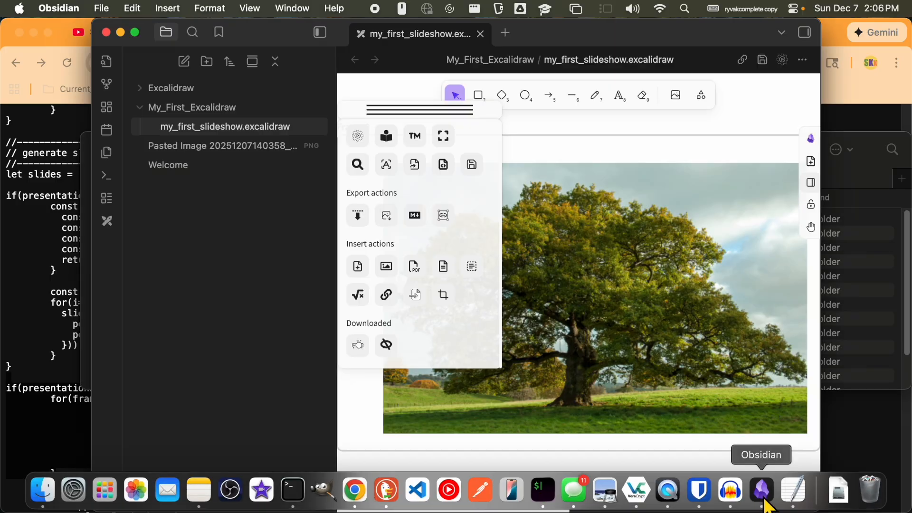
{"action": "left_click", "coordinate": [482, 34]}
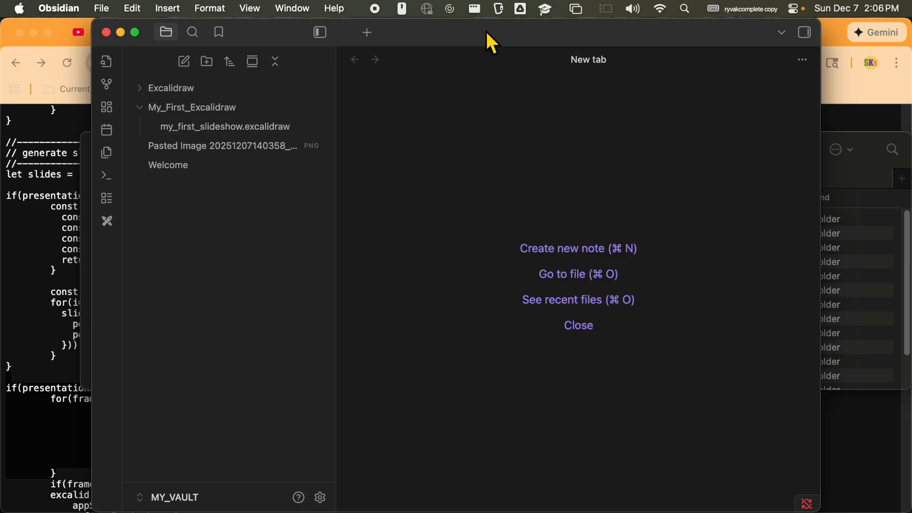
{"action": "left_click", "coordinate": [46, 9]}
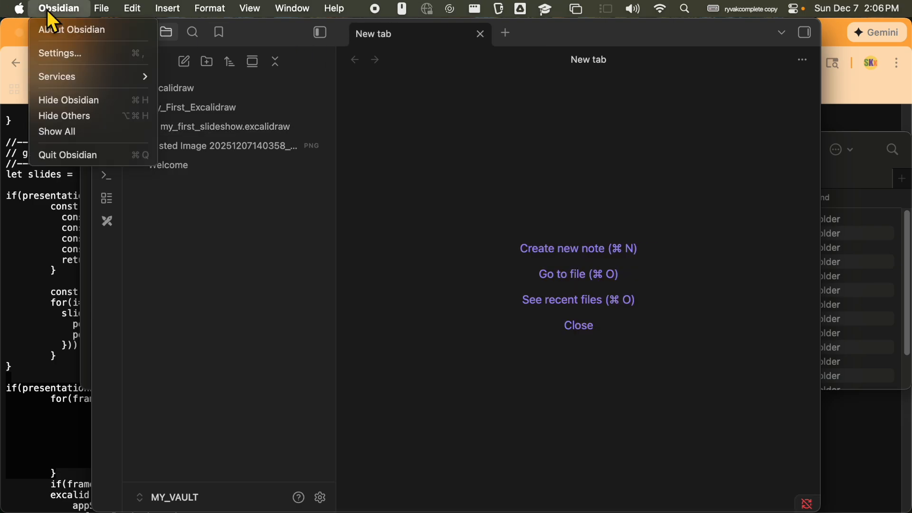
{"action": "left_click", "coordinate": [62, 158]}
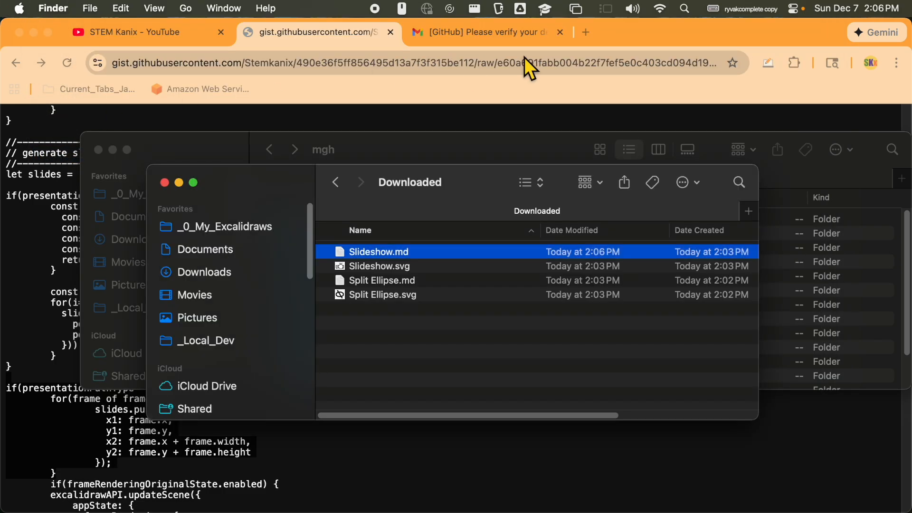
{"action": "key", "text": "super+space"}
{"action": "type", "text": "obsidian"}
{"action": "key", "text": "Return"}
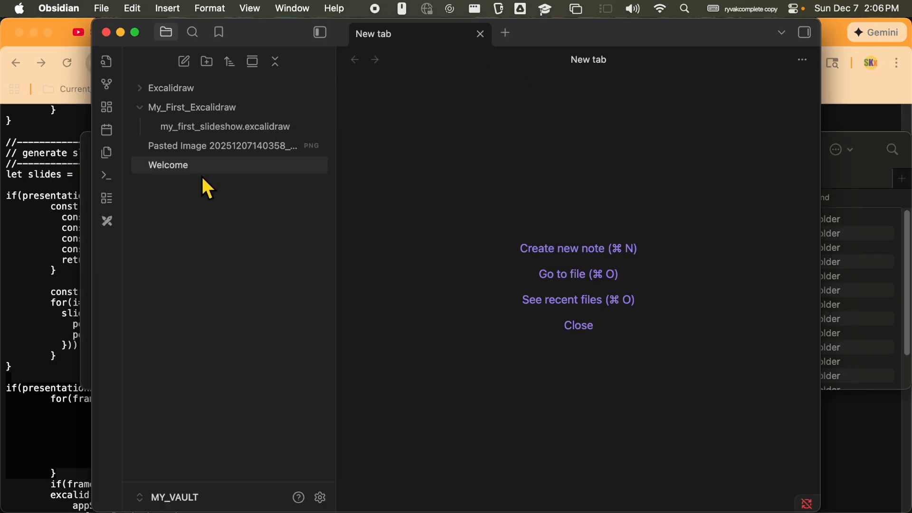
Reopen my_first_slideshow.excalidraw and start its presentation with the downloaded Slideshow script
{"action": "left_click", "coordinate": [199, 134]}
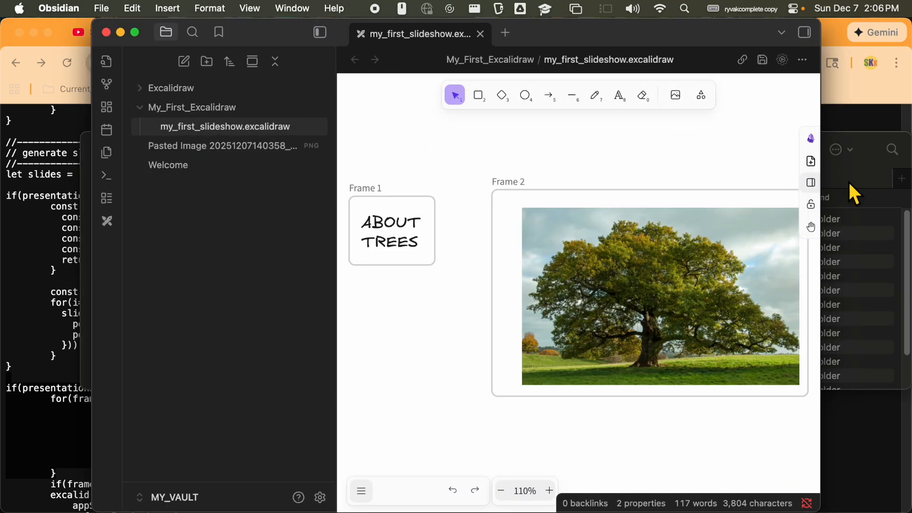
{"action": "left_click", "coordinate": [812, 138]}
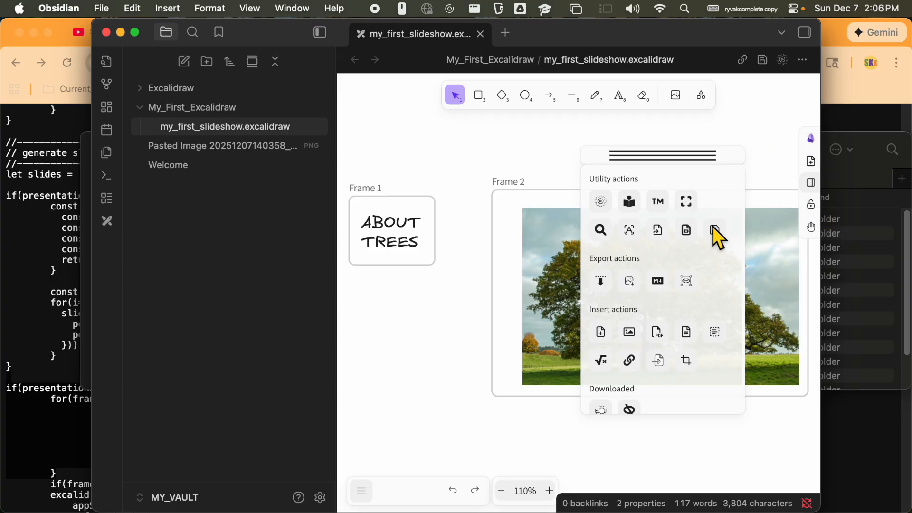
{"action": "left_click", "coordinate": [611, 412]}
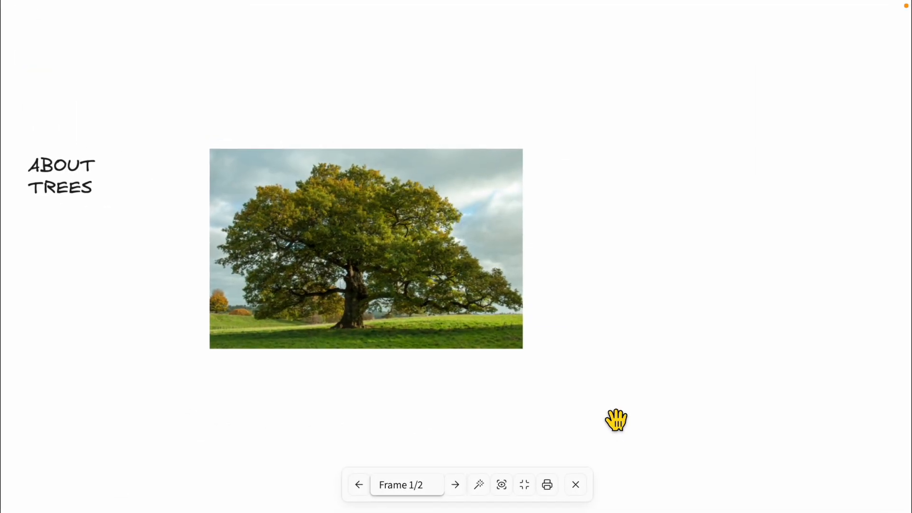
Step forward, back and forward again through the two slides to check the transitions, and end the presentation
{"action": "left_click", "coordinate": [464, 489]}
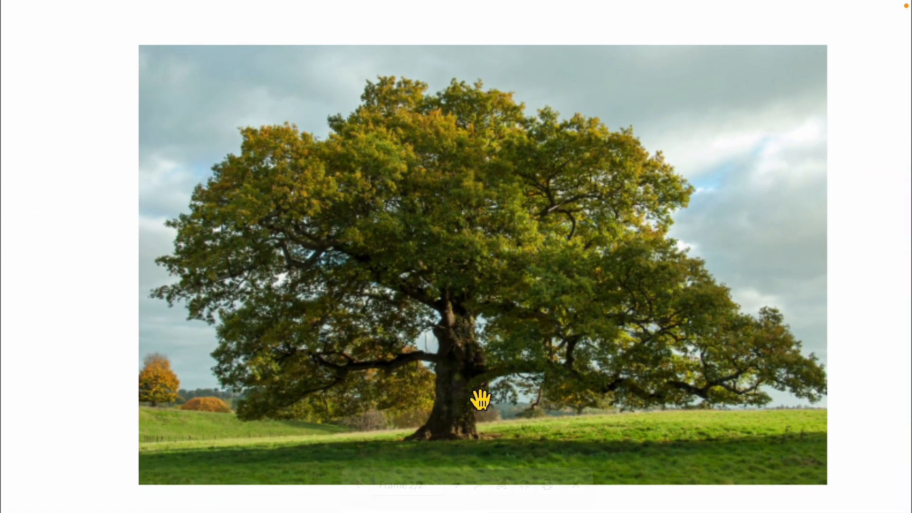
{"action": "left_click", "coordinate": [359, 484]}
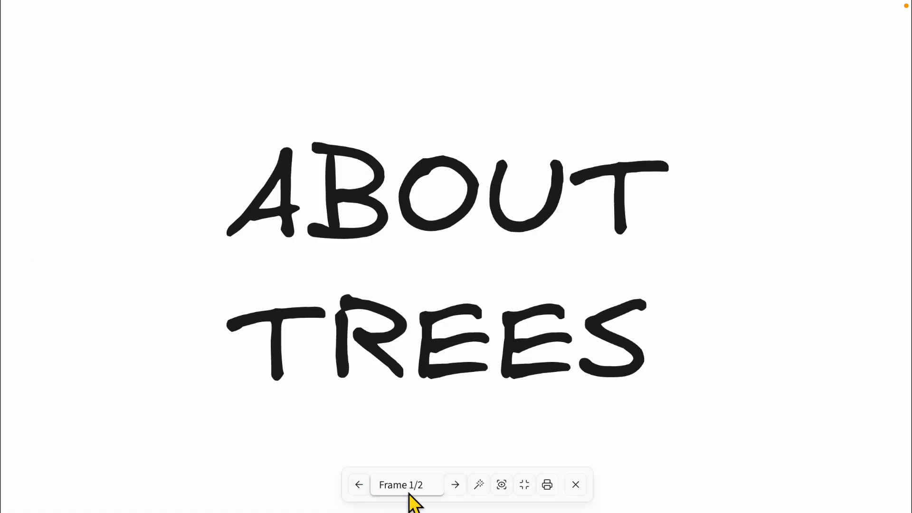
{"action": "left_click", "coordinate": [456, 492]}
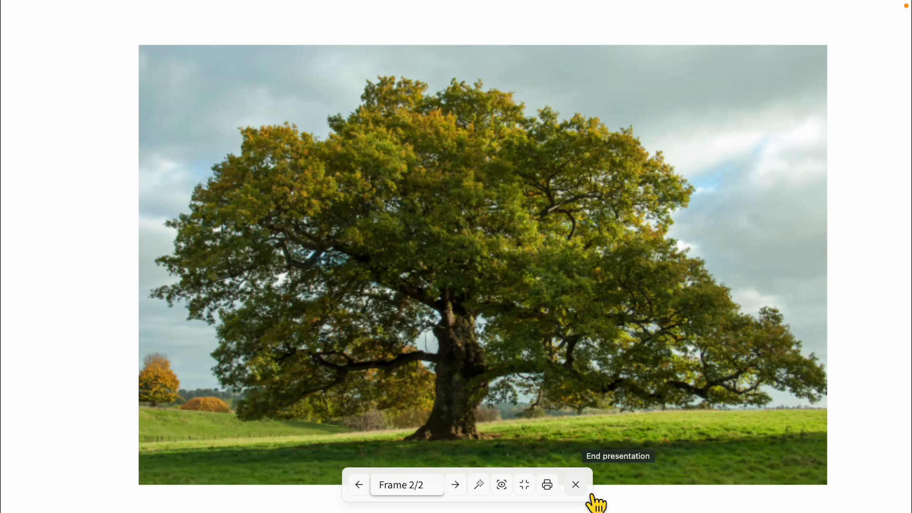
{"action": "left_click", "coordinate": [592, 495]}
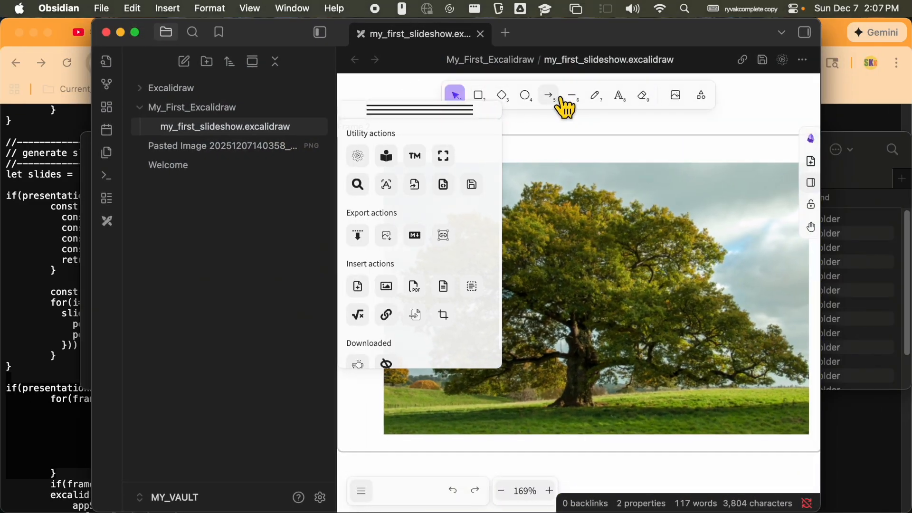
Collapse the floating Excalidraw tools palette so the Frame 2 label on the canvas is accessible
{"action": "left_click", "coordinate": [551, 96]}
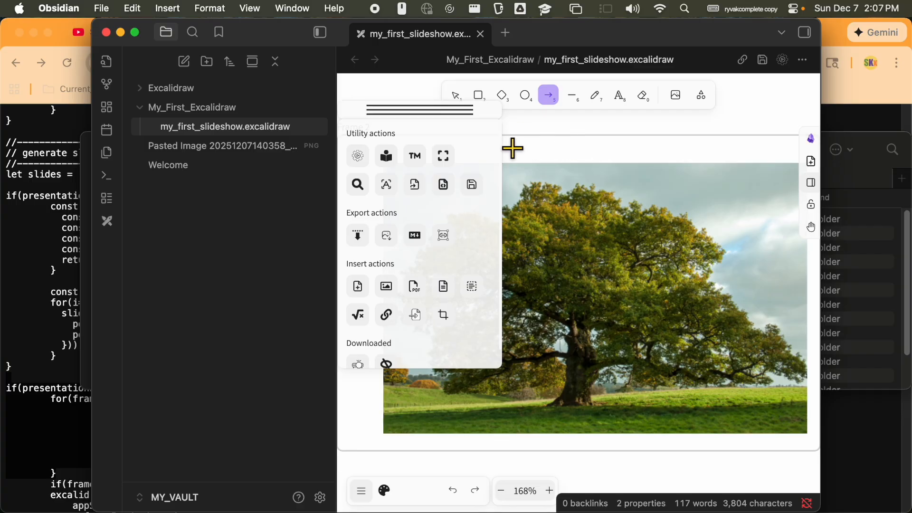
{"action": "left_click", "coordinate": [452, 124]}
{"action": "scroll", "coordinate": [624, 273], "scroll_direction": "right", "scroll_amount": 1}
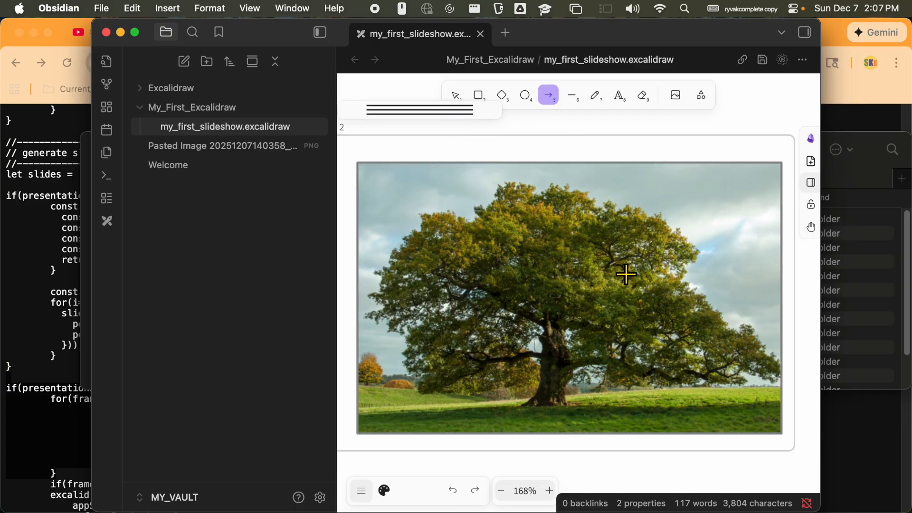
{"action": "scroll", "coordinate": [625, 272], "scroll_direction": "left", "scroll_amount": 10}
{"action": "scroll", "coordinate": [620, 179], "scroll_direction": "left", "scroll_amount": 2}
{"action": "scroll", "coordinate": [619, 179], "scroll_direction": "right", "scroll_amount": 10}
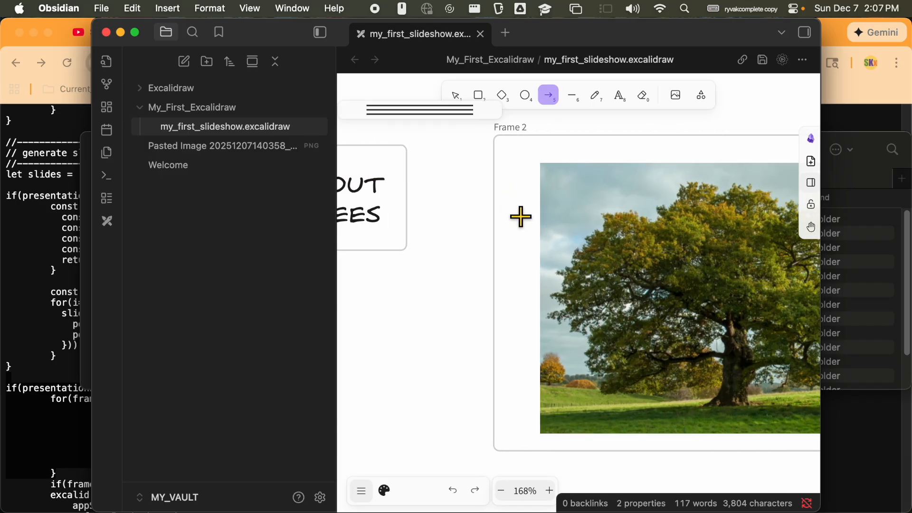
{"action": "scroll", "coordinate": [520, 216], "scroll_direction": "right", "scroll_amount": 2}
{"action": "scroll", "coordinate": [519, 173], "scroll_direction": "down", "scroll_amount": 1}
{"action": "scroll", "coordinate": [519, 172], "scroll_direction": "up", "scroll_amount": 3}
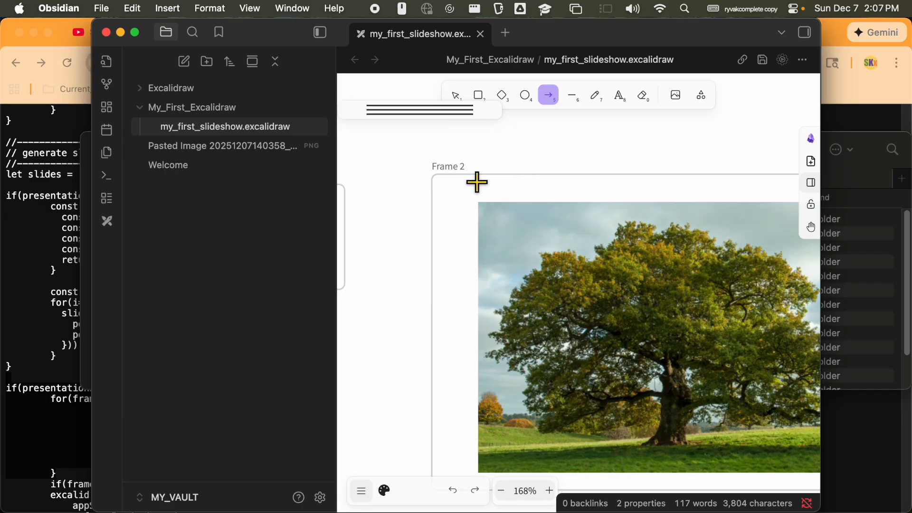
{"action": "double_click", "coordinate": [464, 166]}
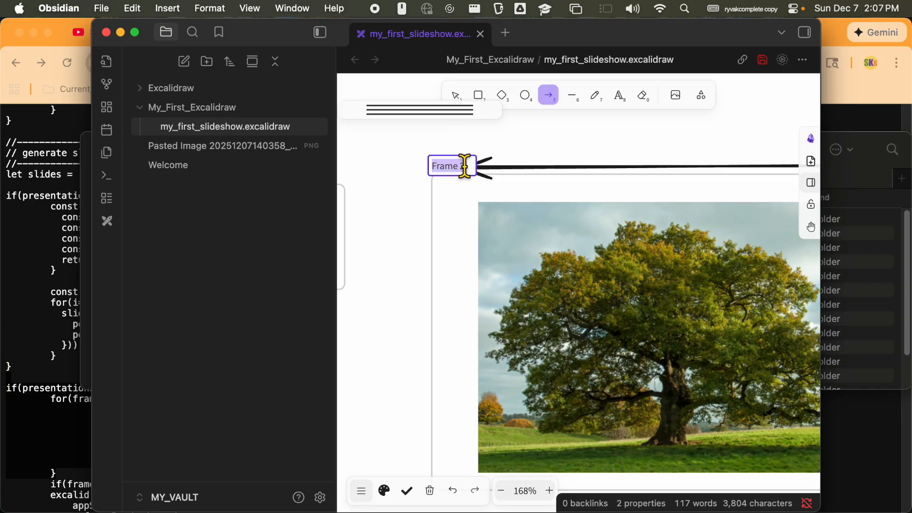
{"action": "key", "text": "Escape"}
{"action": "key", "text": "Escape"}
{"action": "left_click", "coordinate": [543, 174]}
{"action": "key", "text": "BackSpace"}
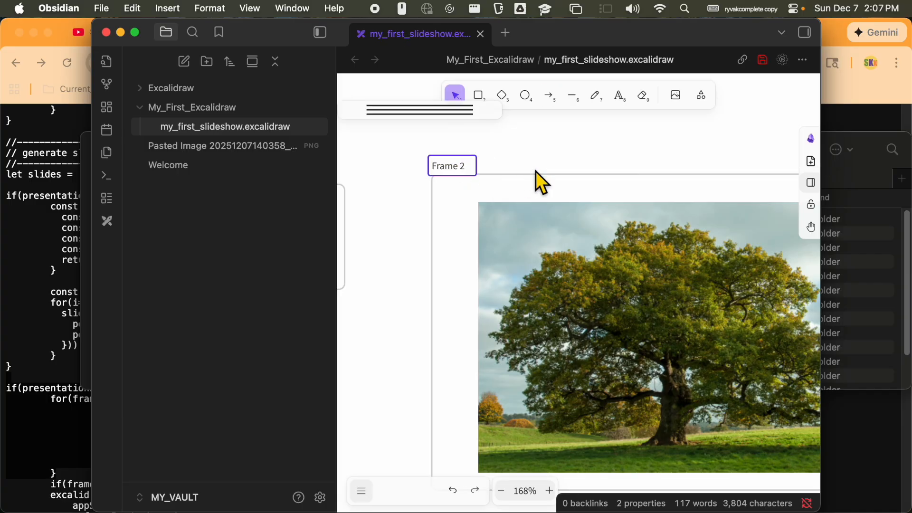
Change the name of the frame around the tree picture to "Frame 10"
{"action": "left_click", "coordinate": [469, 172]}
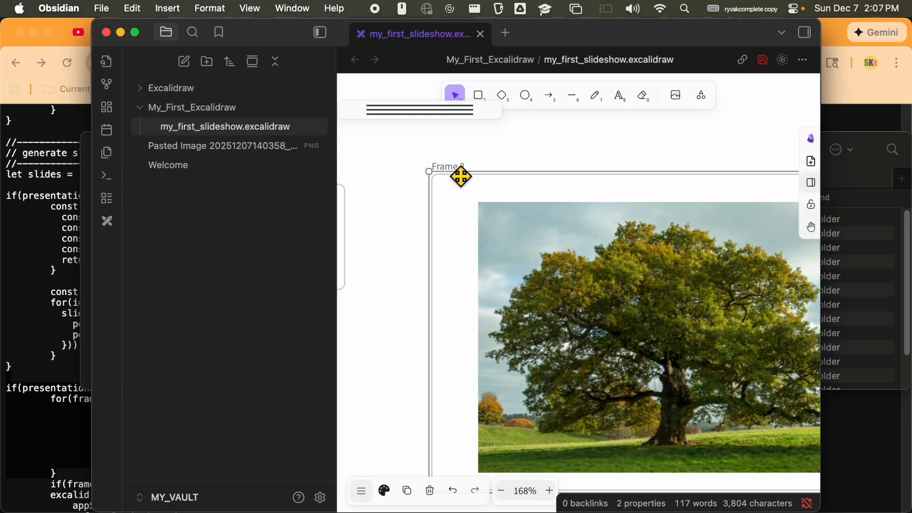
{"action": "double_click", "coordinate": [448, 165]}
{"action": "type", "text": "Frame 10"}
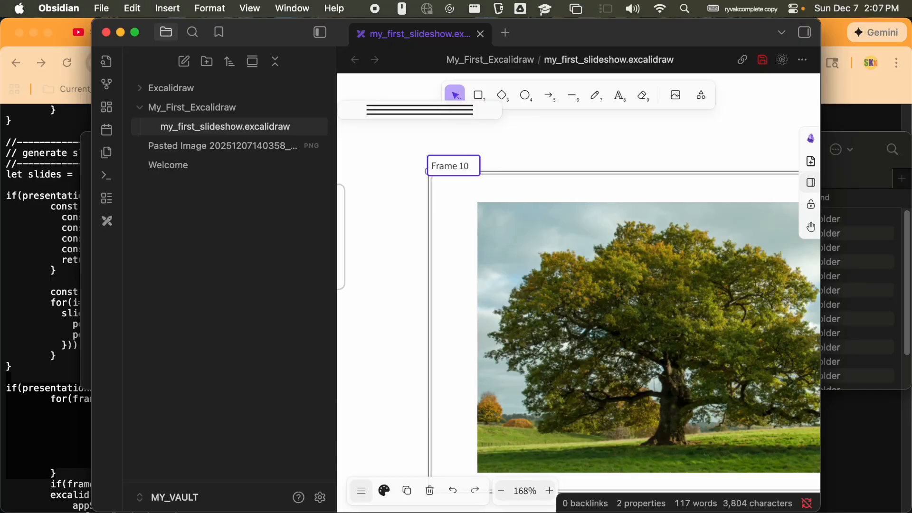
Try the suffixes a1, a9 and b1 in the tree frame's name, and put the number back to 10
{"action": "key", "text": "BackSpace"}
{"action": "key", "text": "BackSpace"}
{"action": "type", "text": "a1"}
{"action": "key", "text": "BackSpace"}
{"action": "type", "text": "9"}
{"action": "key", "text": "BackSpace"}
{"action": "key", "text": "BackSpace"}
{"action": "type", "text": "b"}
{"action": "type", "text": "1"}
{"action": "key", "text": "BackSpace"}
{"action": "key", "text": "BackSpace"}
{"action": "type", "text": "10"}
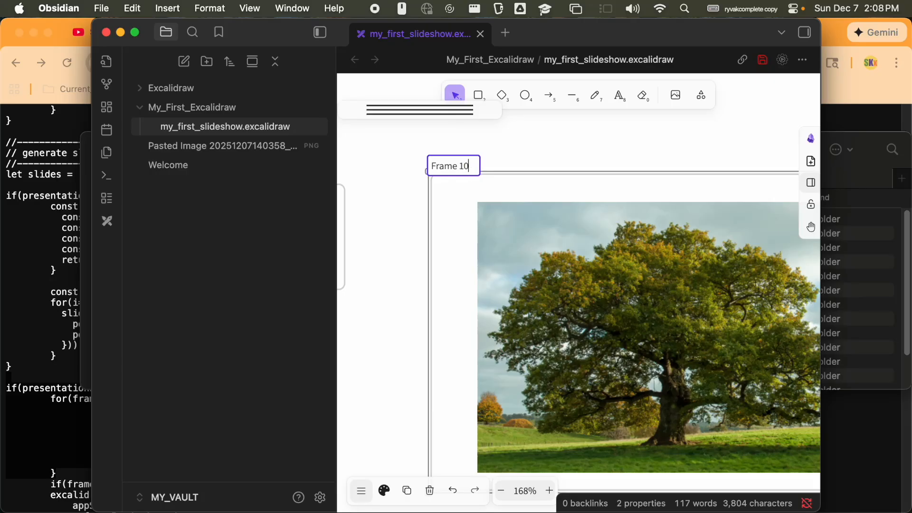